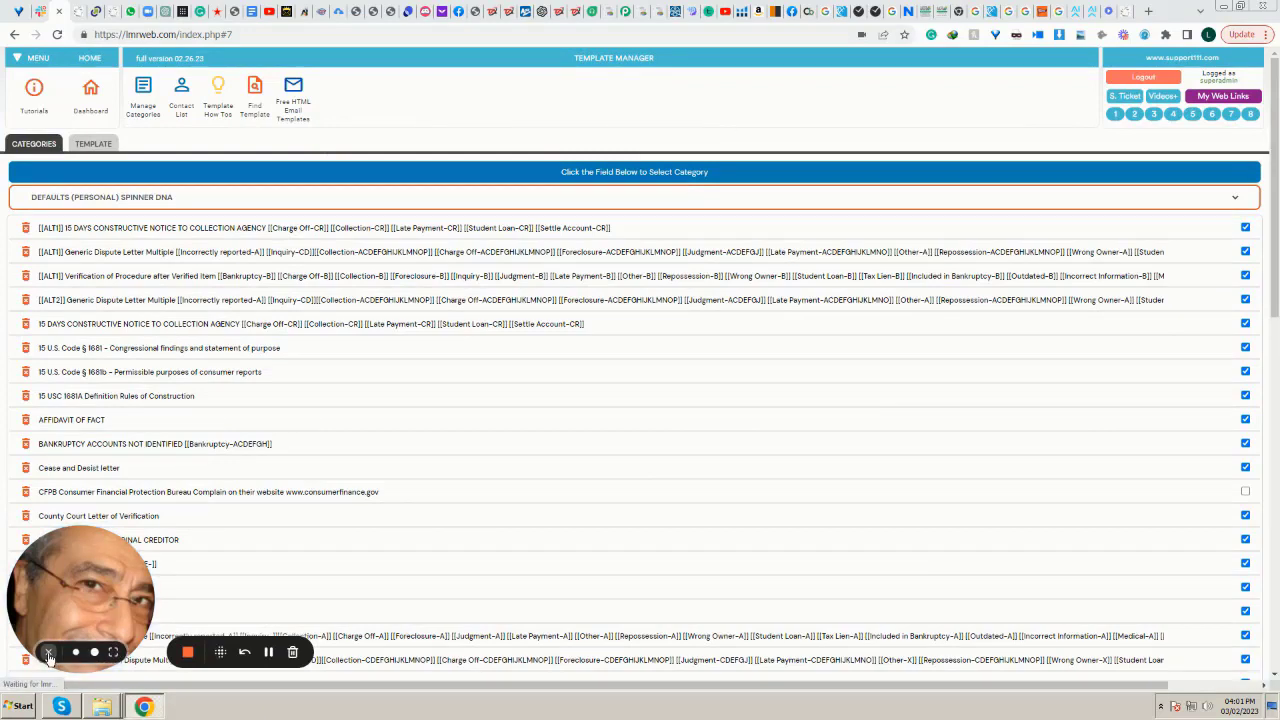
left_click(47, 653)
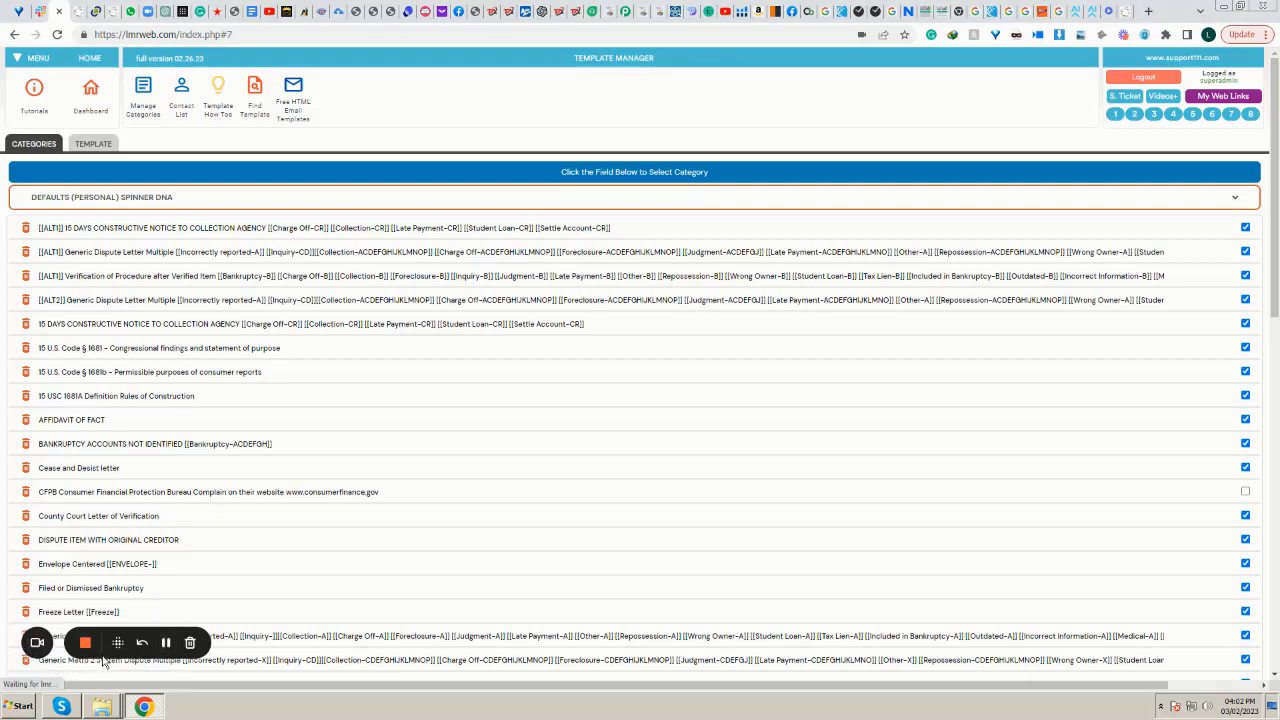
left_click_drag(383, 679, 179, 610)
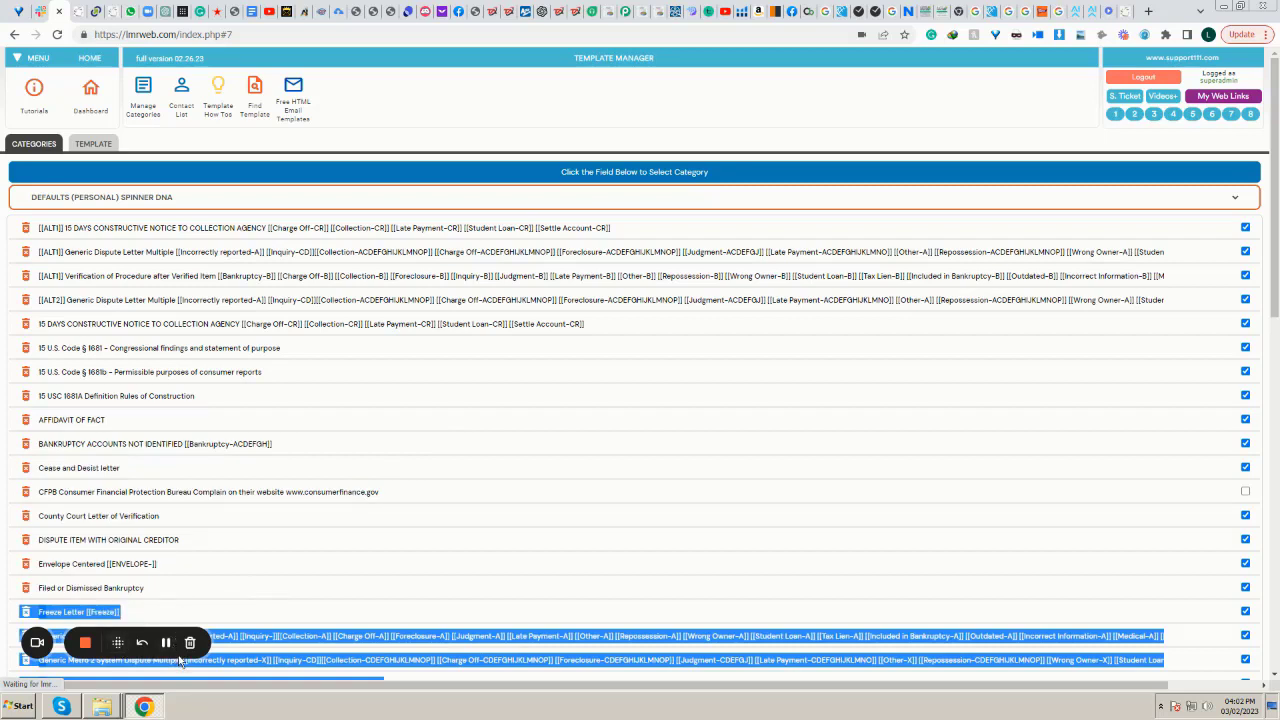
left_click_drag(180, 659, 300, 645)
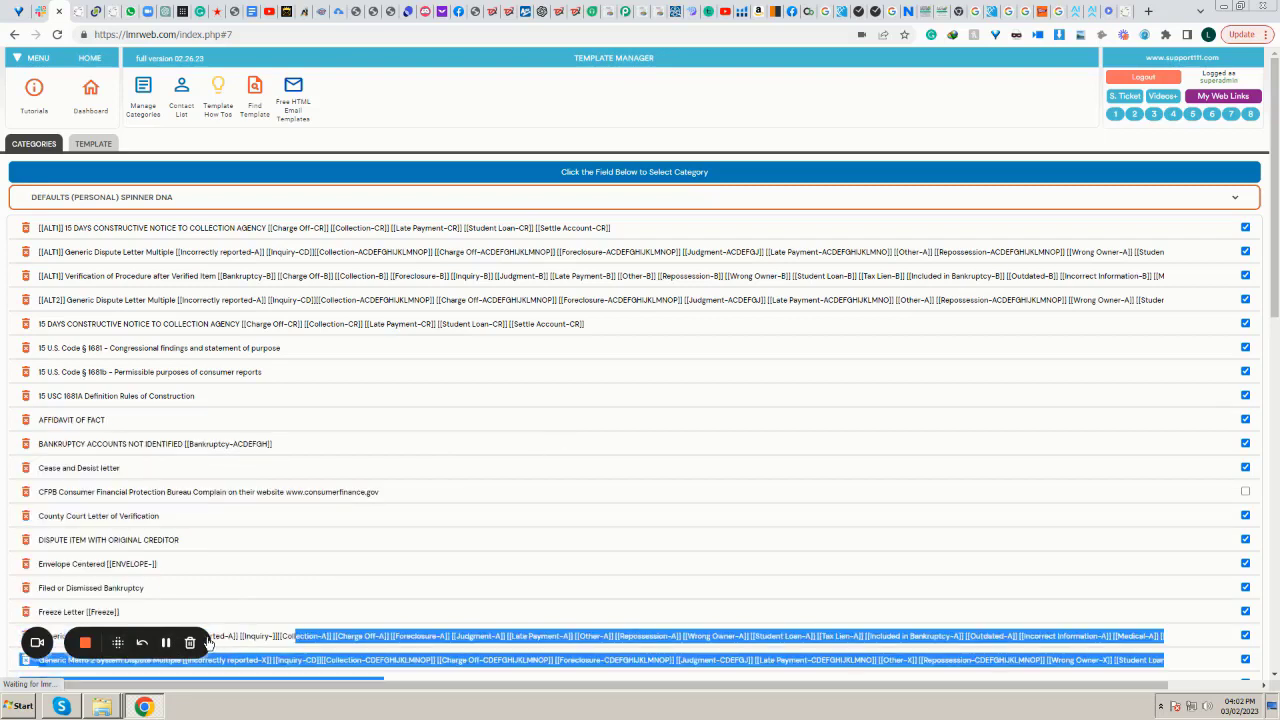
mouse_move(208, 643)
left_mouse_down()
mouse_move(405, 480)
mouse_move(203, 647)
left_mouse_up()
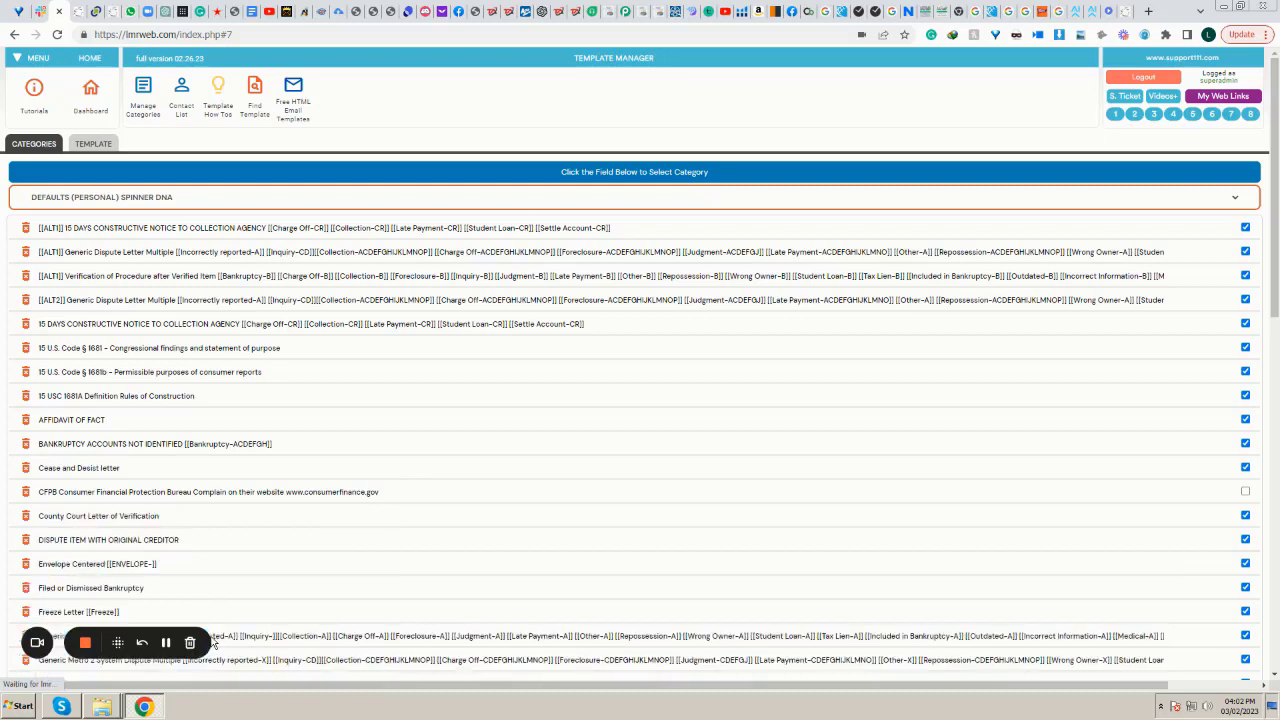
- Open the Generic Dispute Letter Multiple template, examine the round tags in its subject, and return to the template list
left_click(1273, 678)
left_click(1273, 678)
left_click(1273, 678)
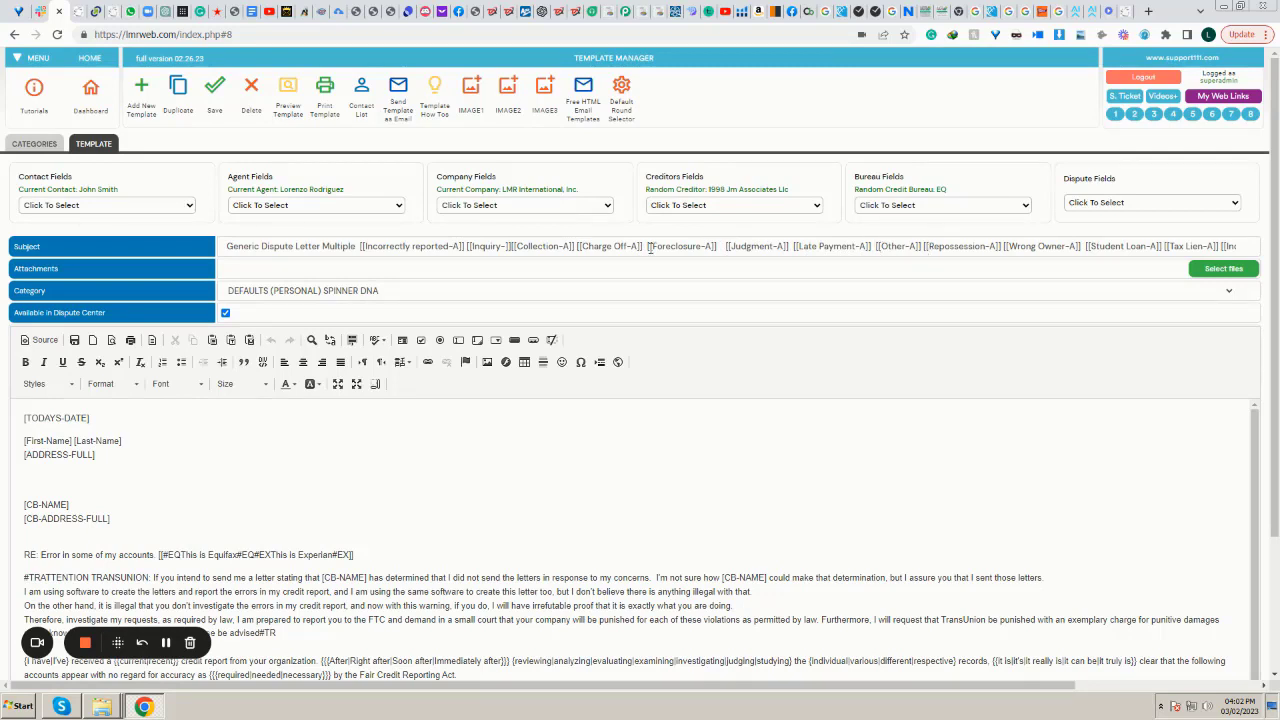
left_click(505, 246)
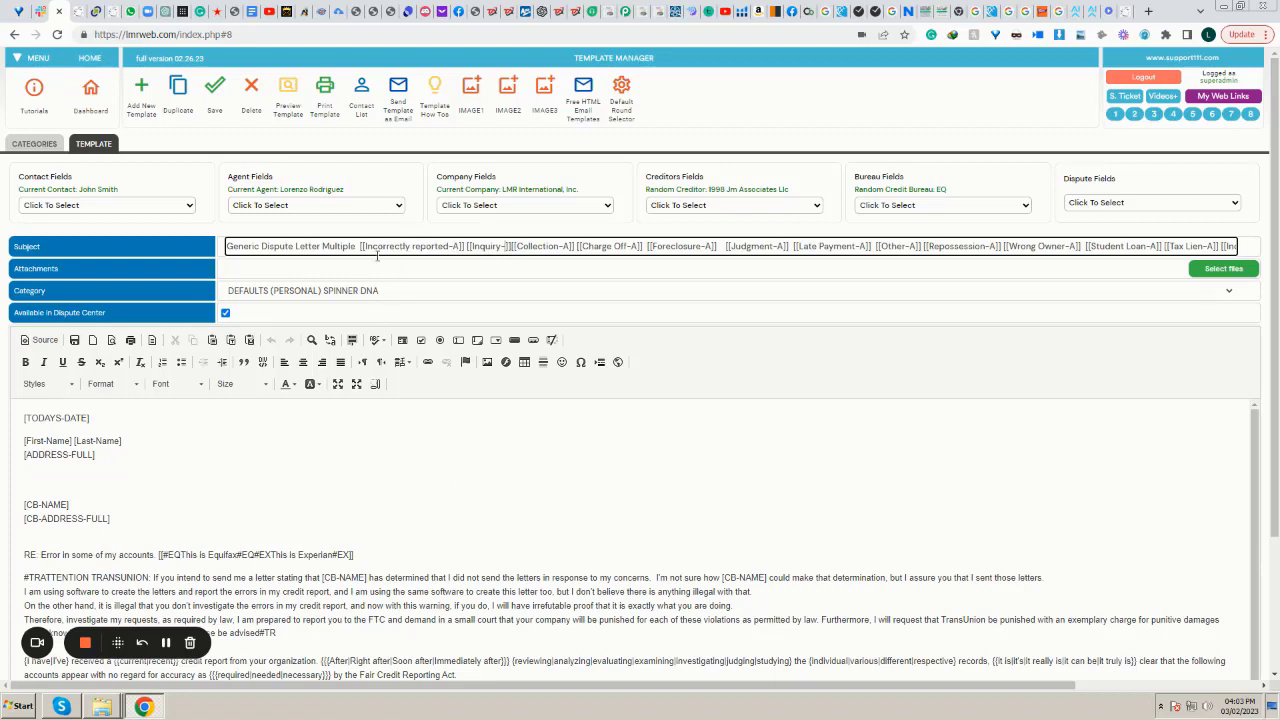
left_click(45, 145)
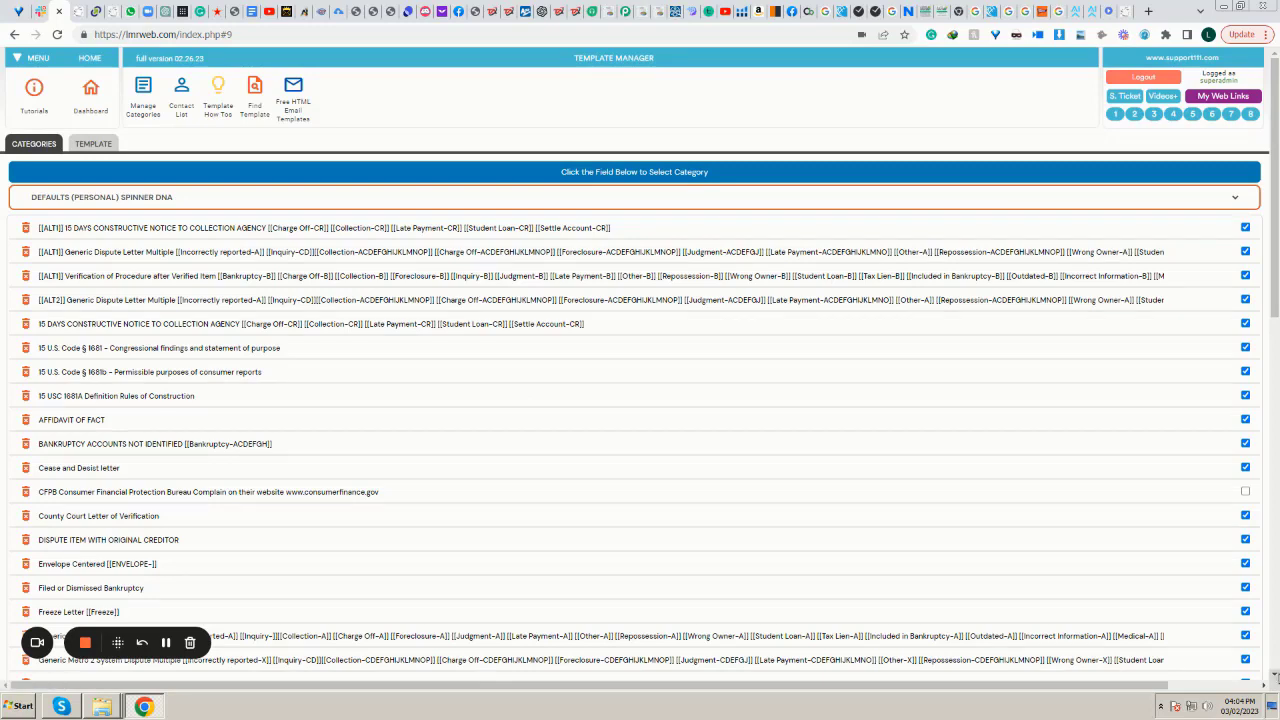
- Assign the "15 U.S. Code § 1681 - Congressional findings and statement of purpose" template to round 1A for Bankruptcy, Charge Off and Collection, and save
left_click(1274, 676)
left_click(1274, 676)
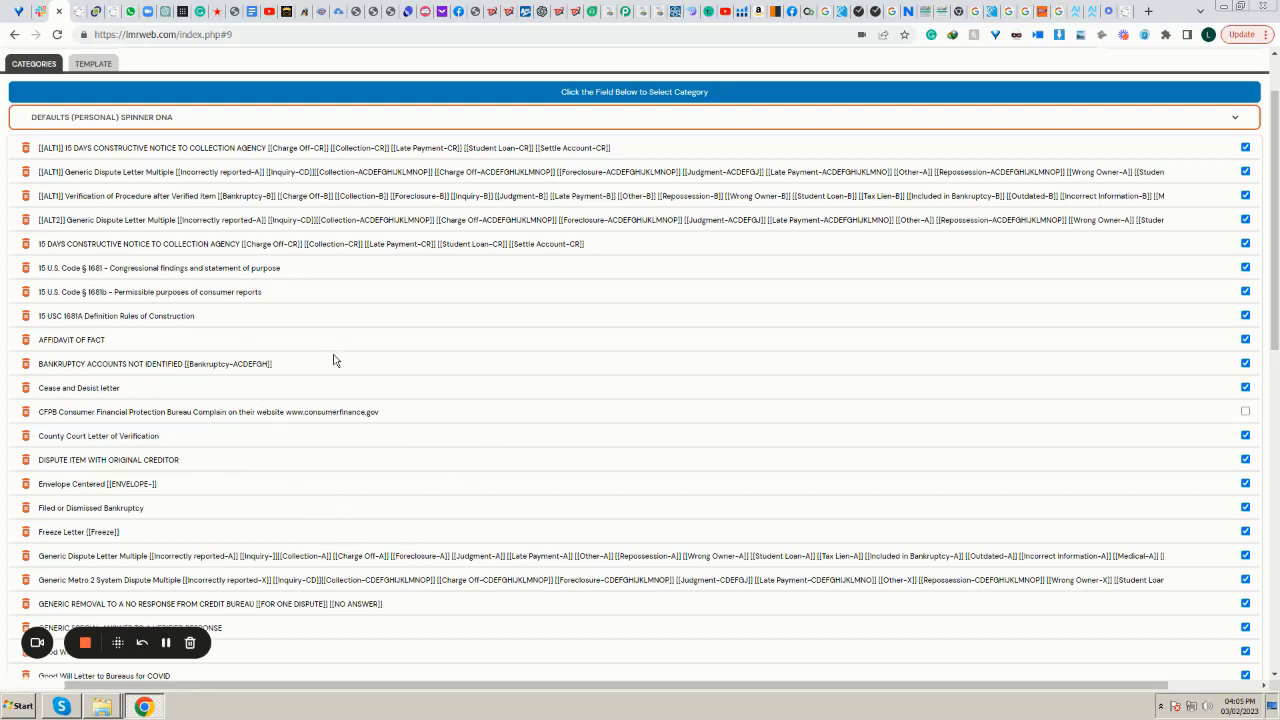
left_click(270, 272)
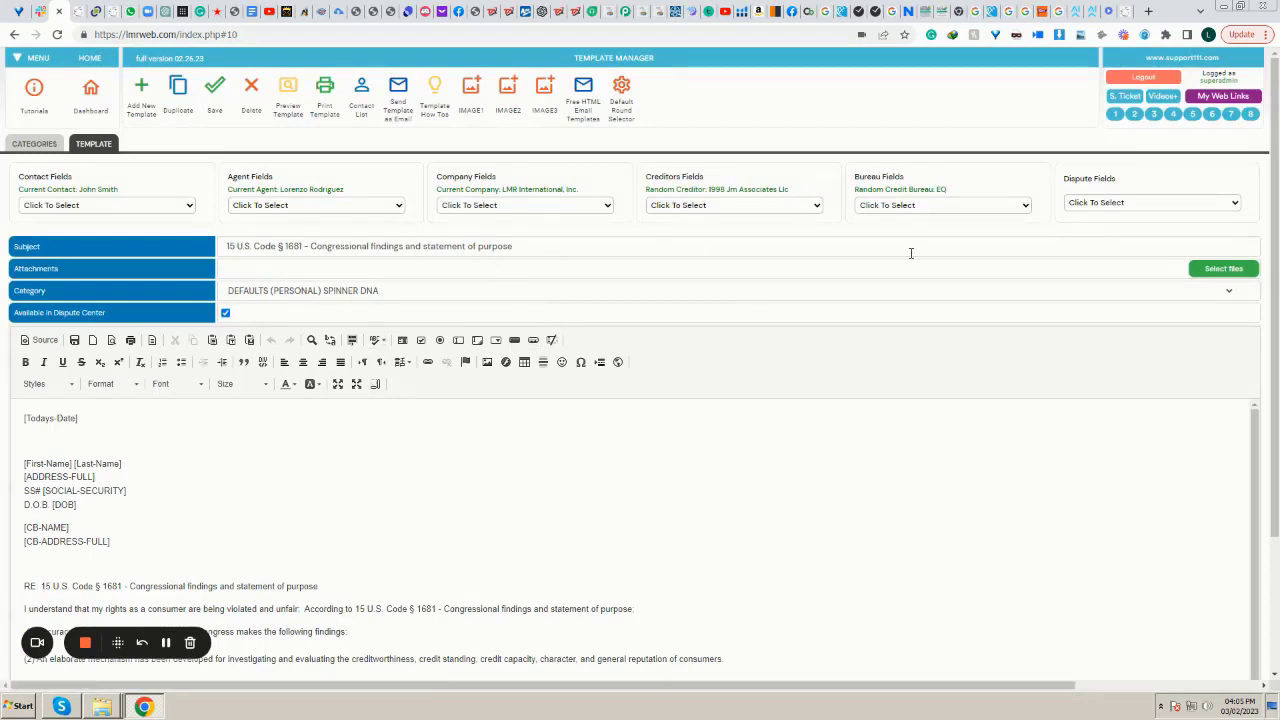
left_click(624, 98)
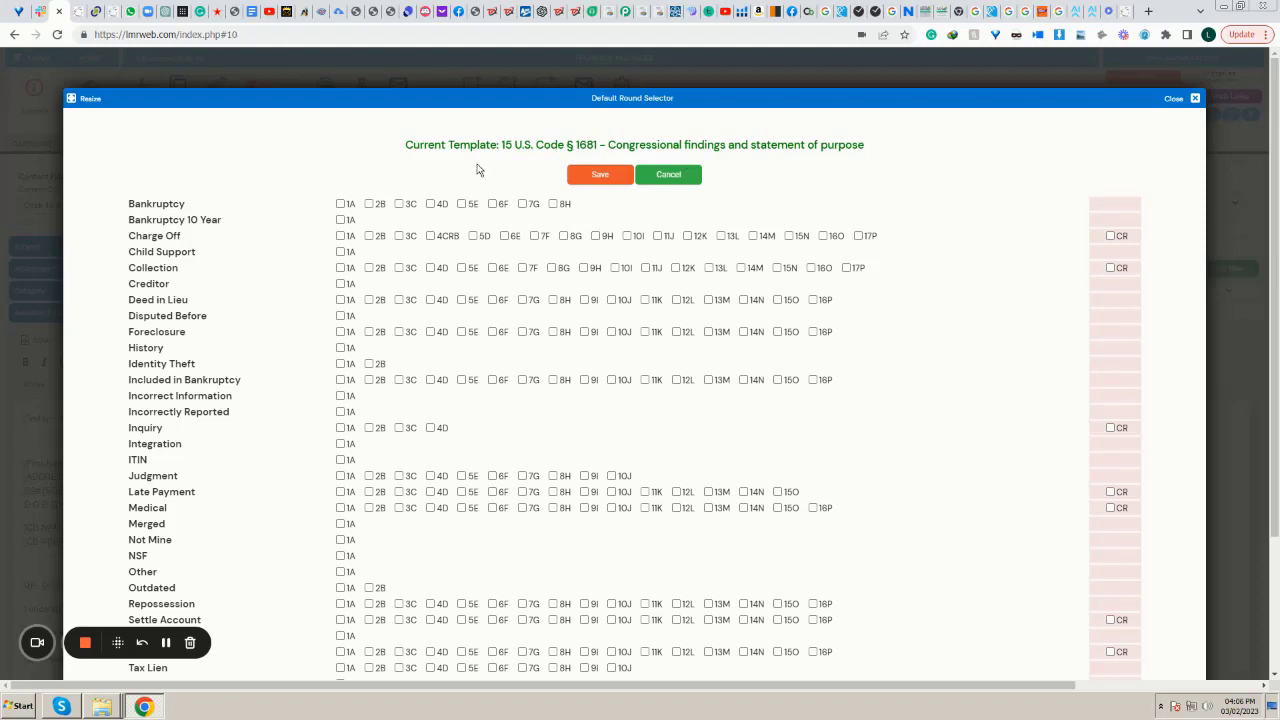
left_click(340, 204)
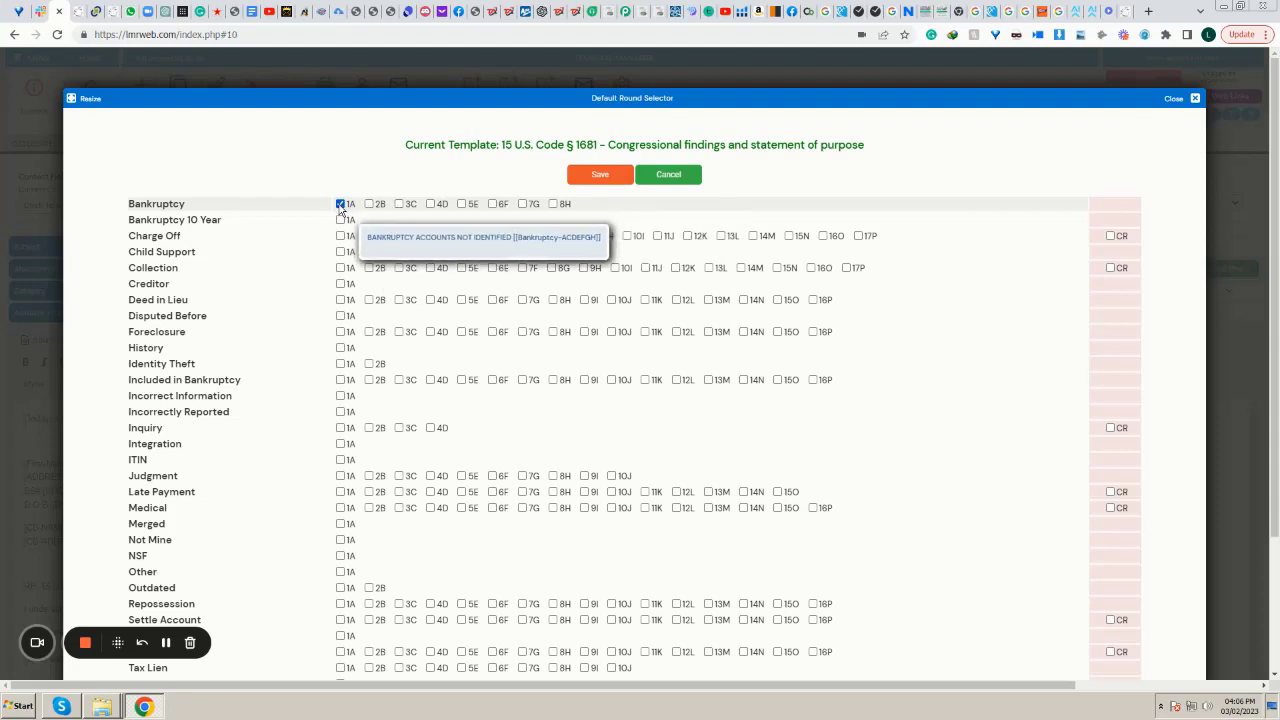
left_click(340, 237)
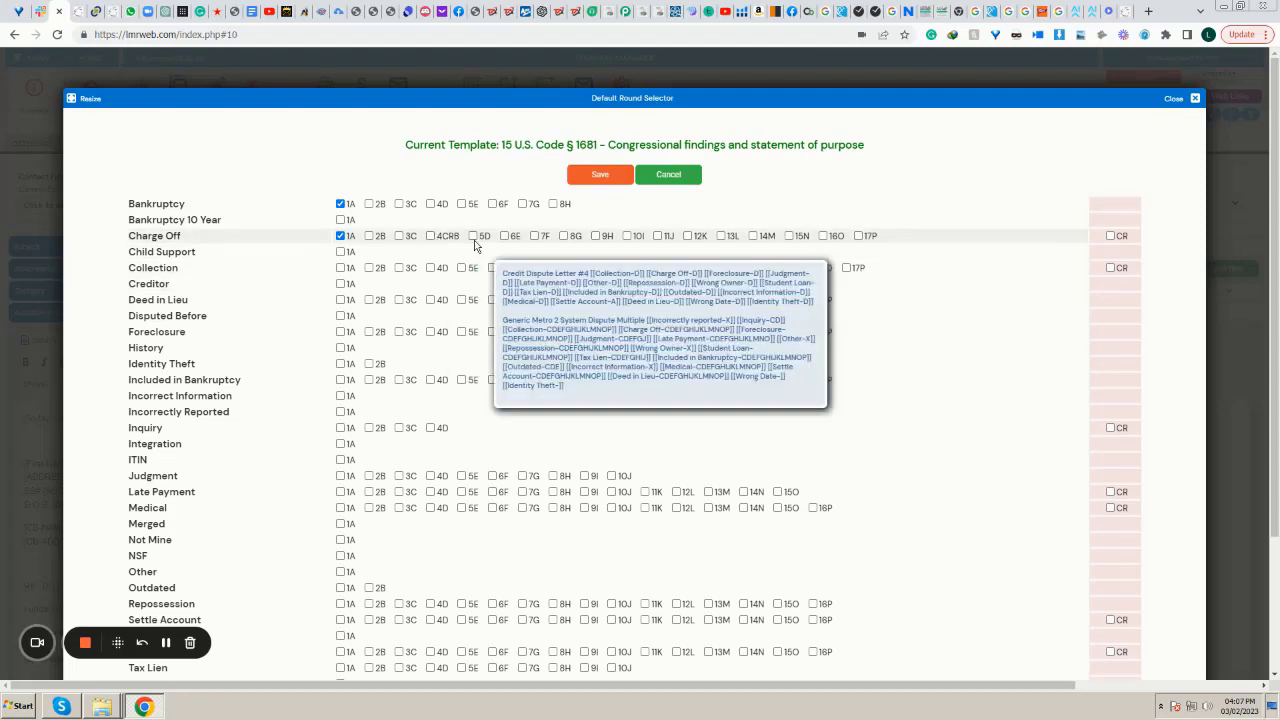
mouse_move(474, 240)
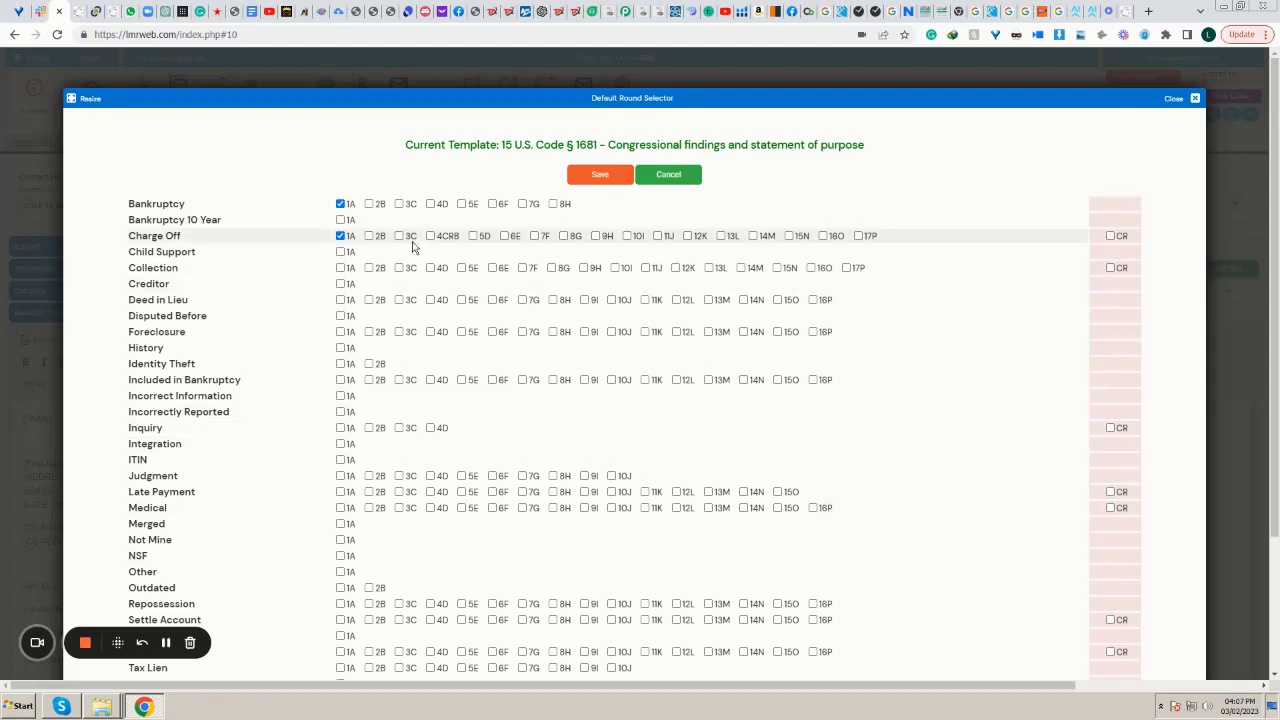
left_click(340, 268)
mouse_move(339, 272)
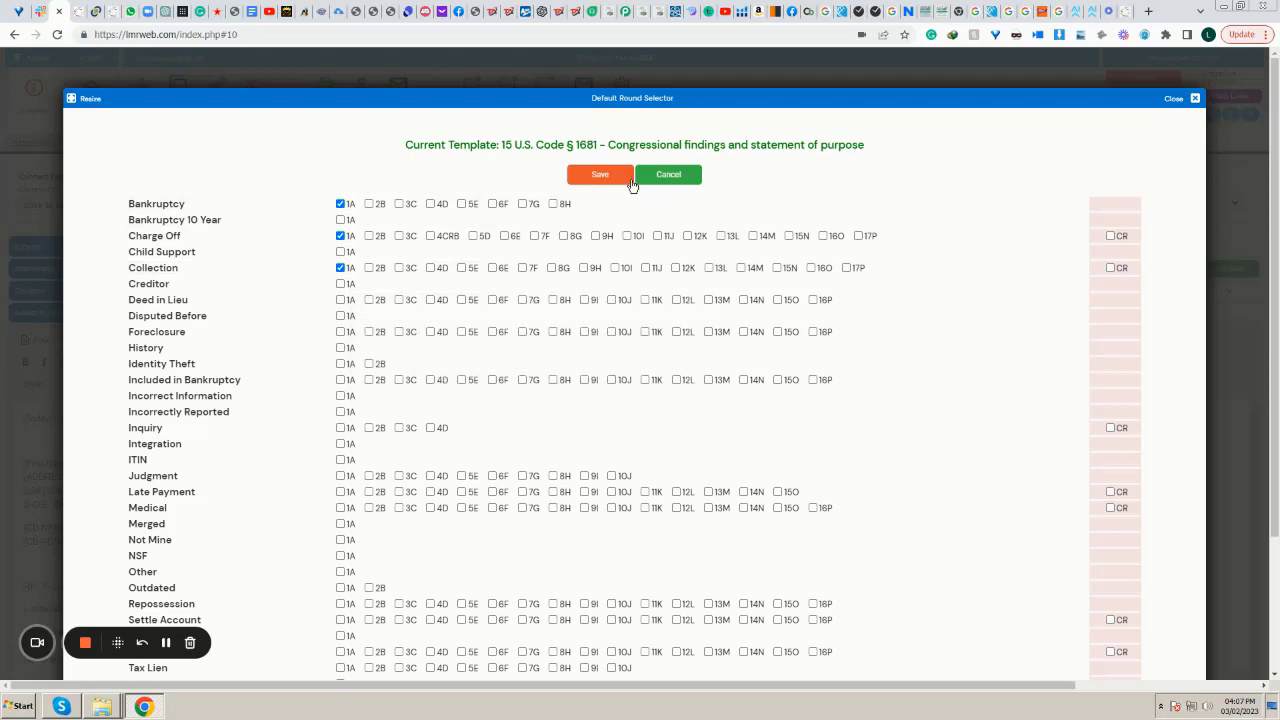
left_click(598, 175)
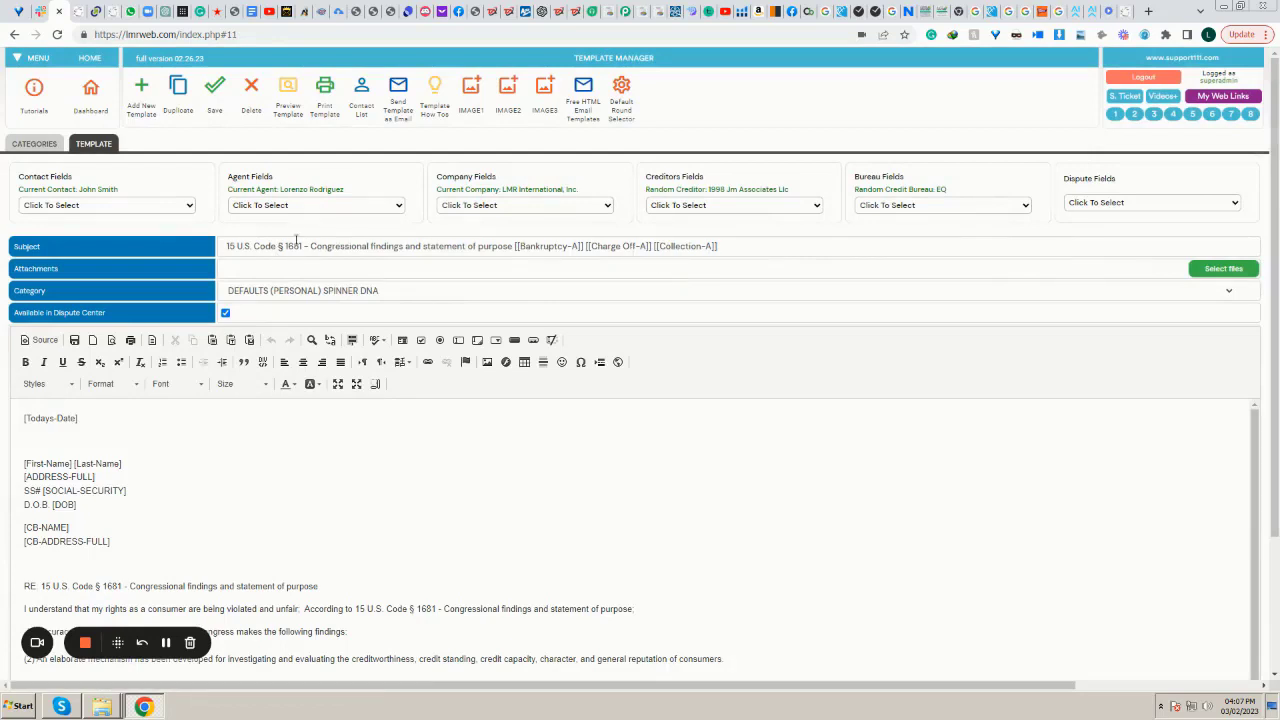
- Assign the Generic Dispute Letter Multiple template to default round 1A for Bankruptcy, Charge Off and Collection, and save the selection
left_click(24, 146)
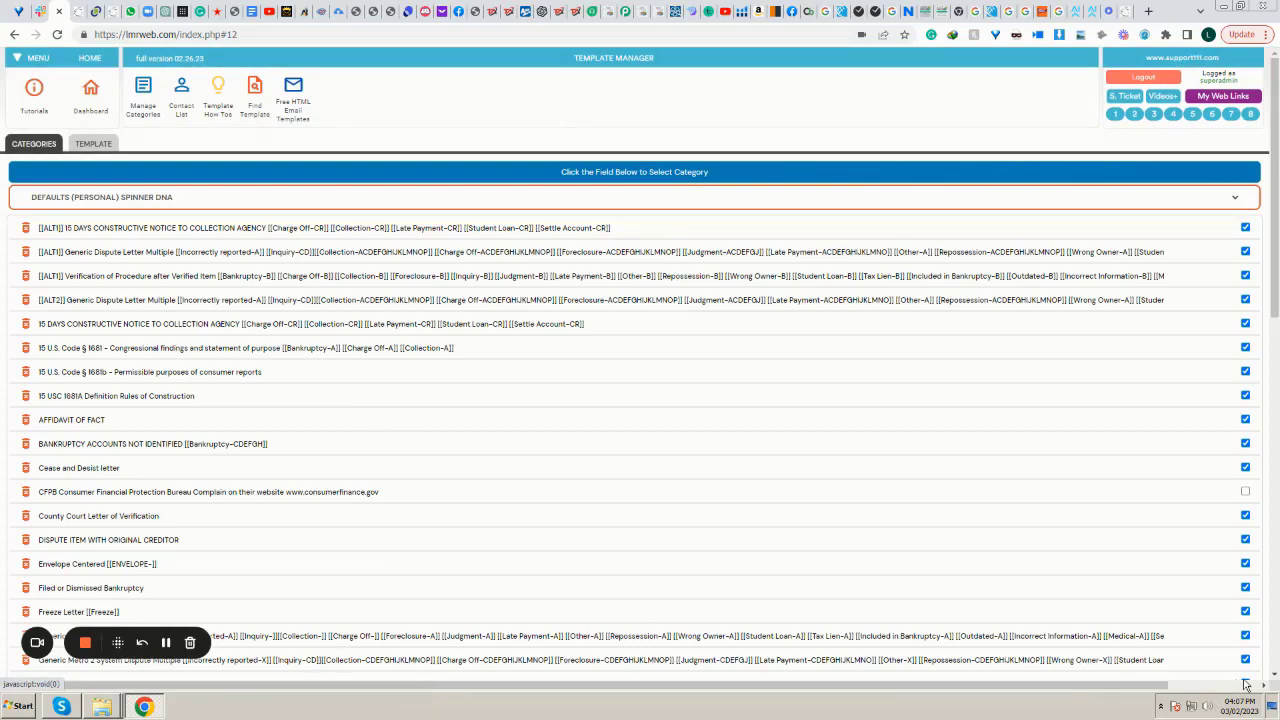
scroll(1273, 678, "down", 5)
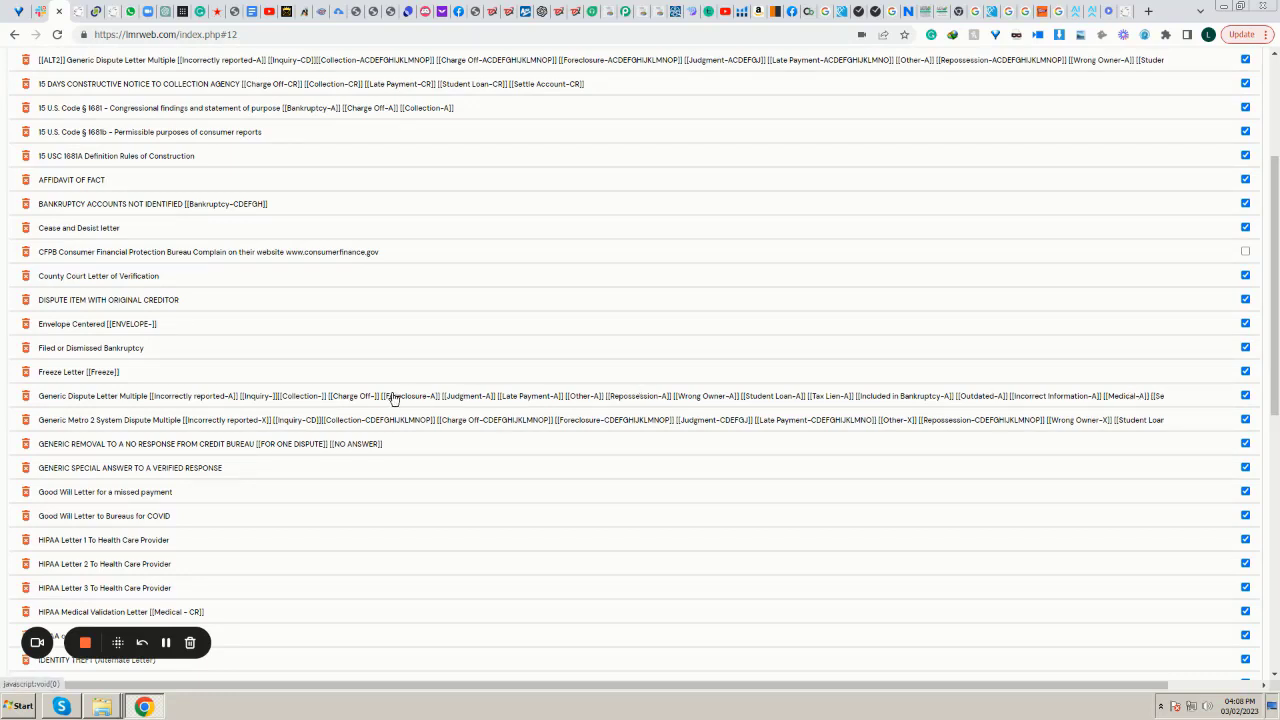
left_click(300, 398)
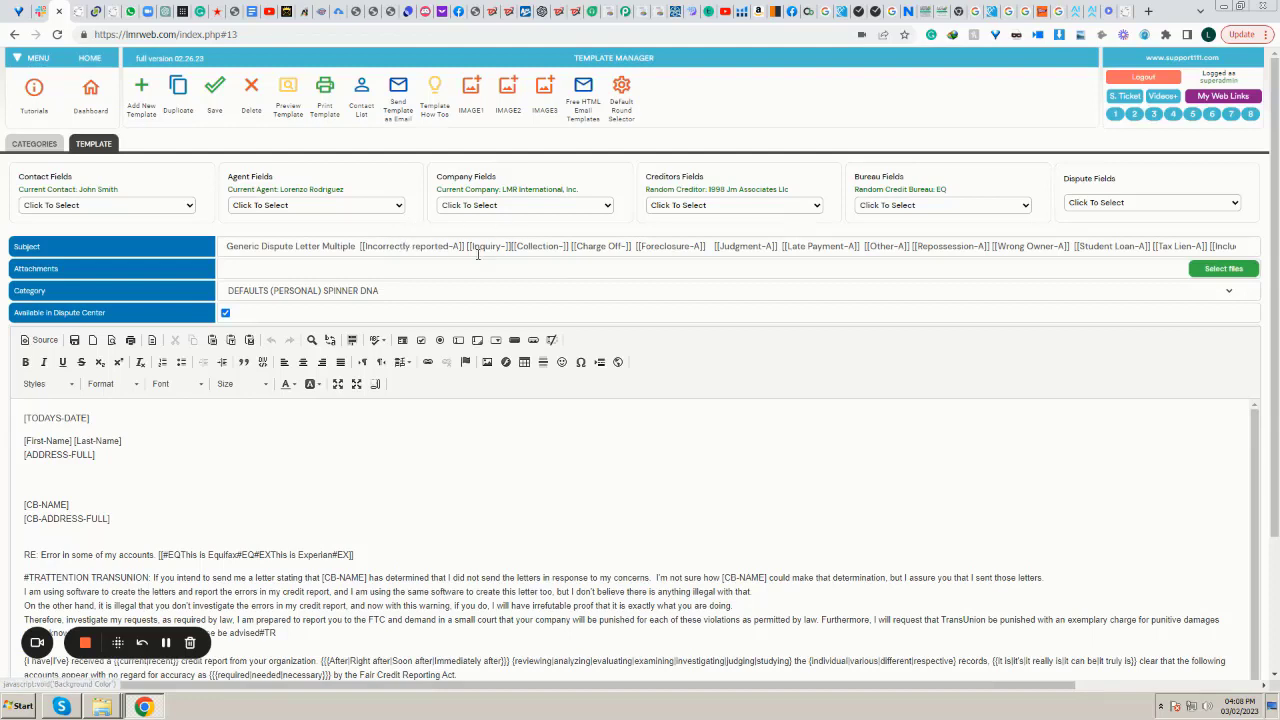
left_click(623, 99)
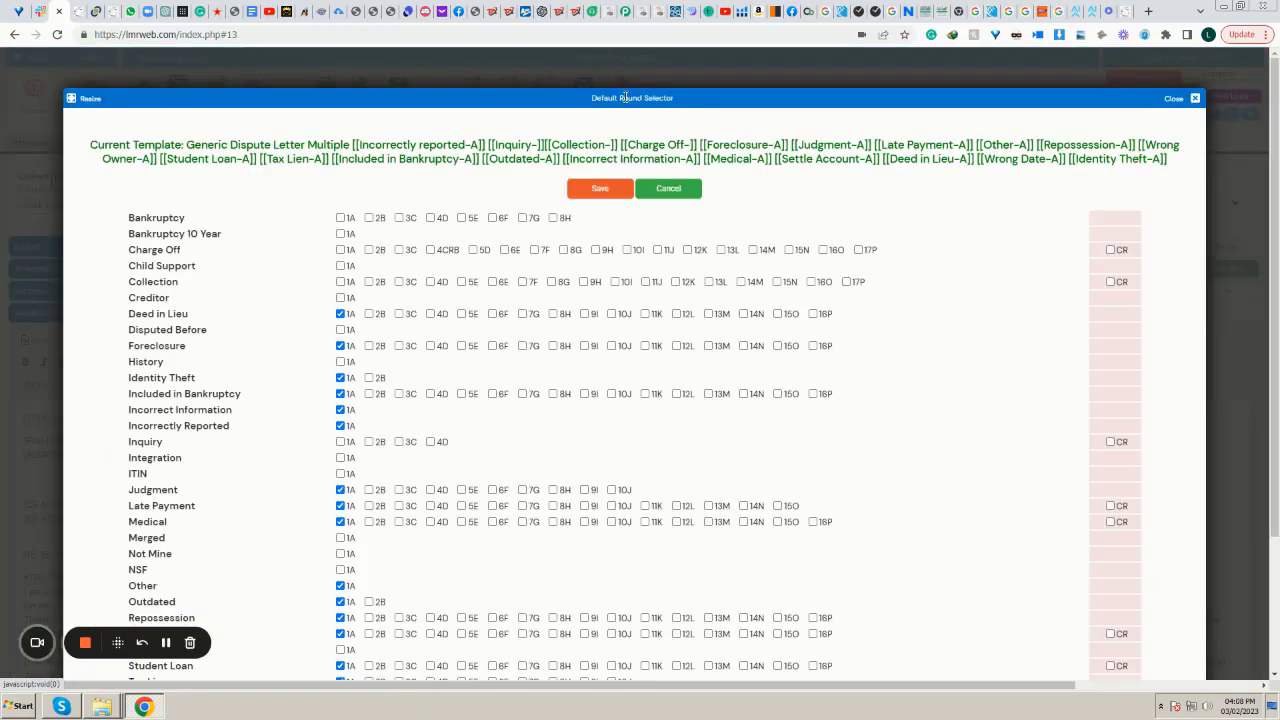
left_click(341, 217)
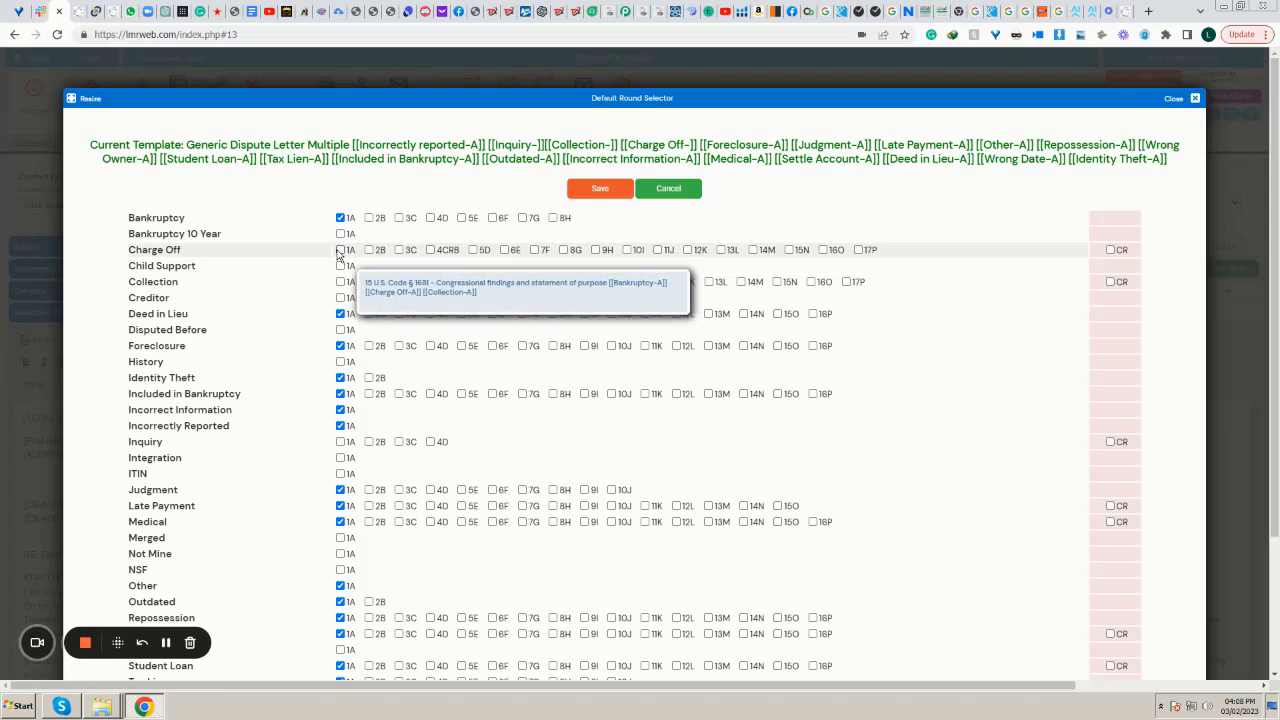
left_click(340, 250)
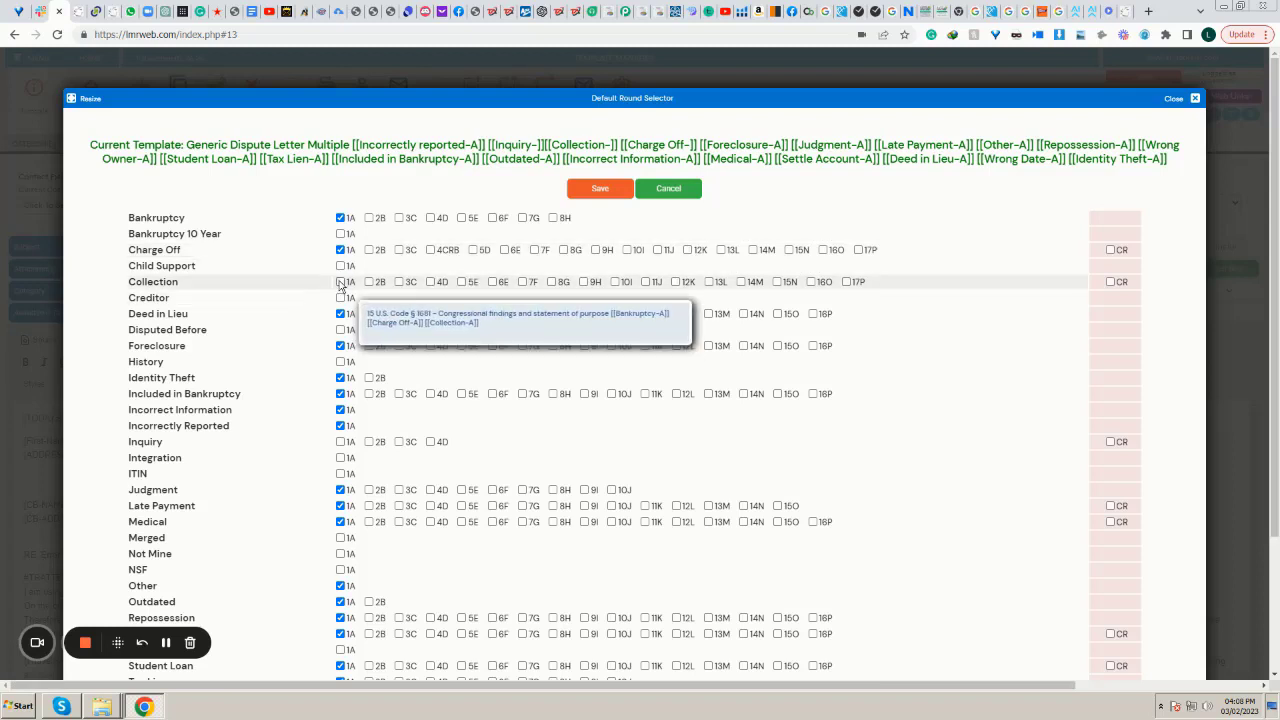
left_click(340, 283)
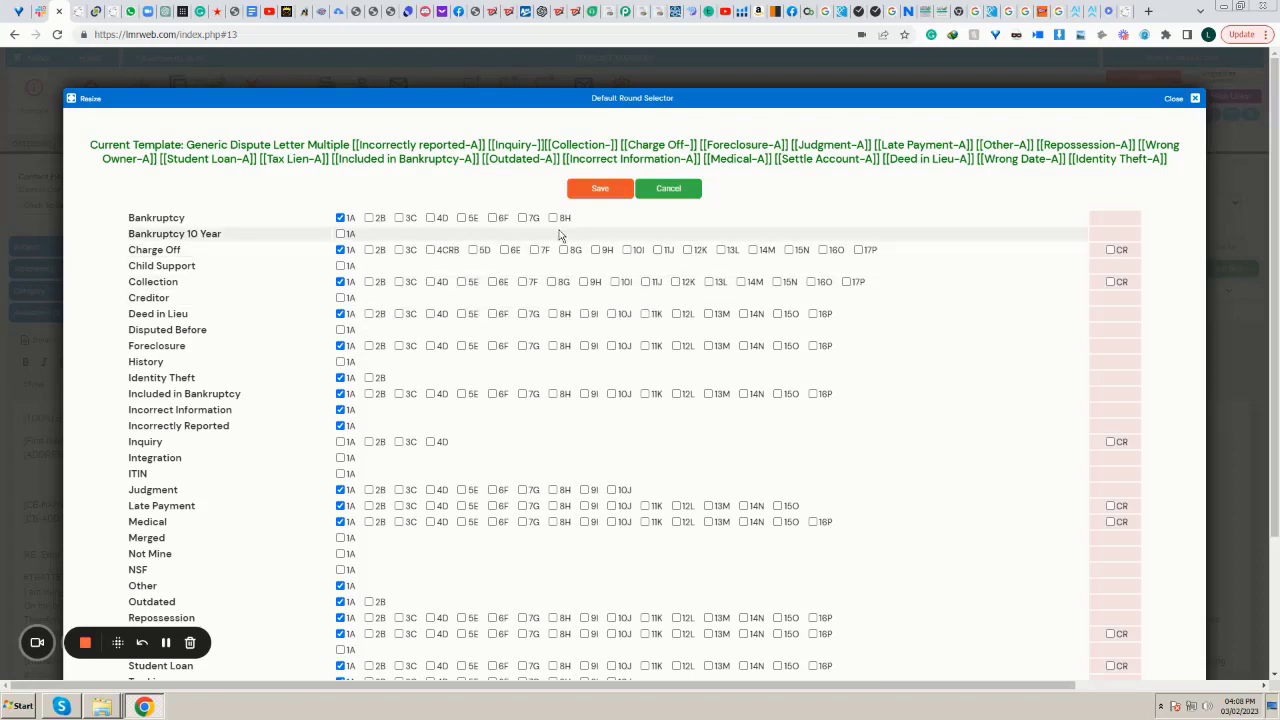
left_click(599, 190)
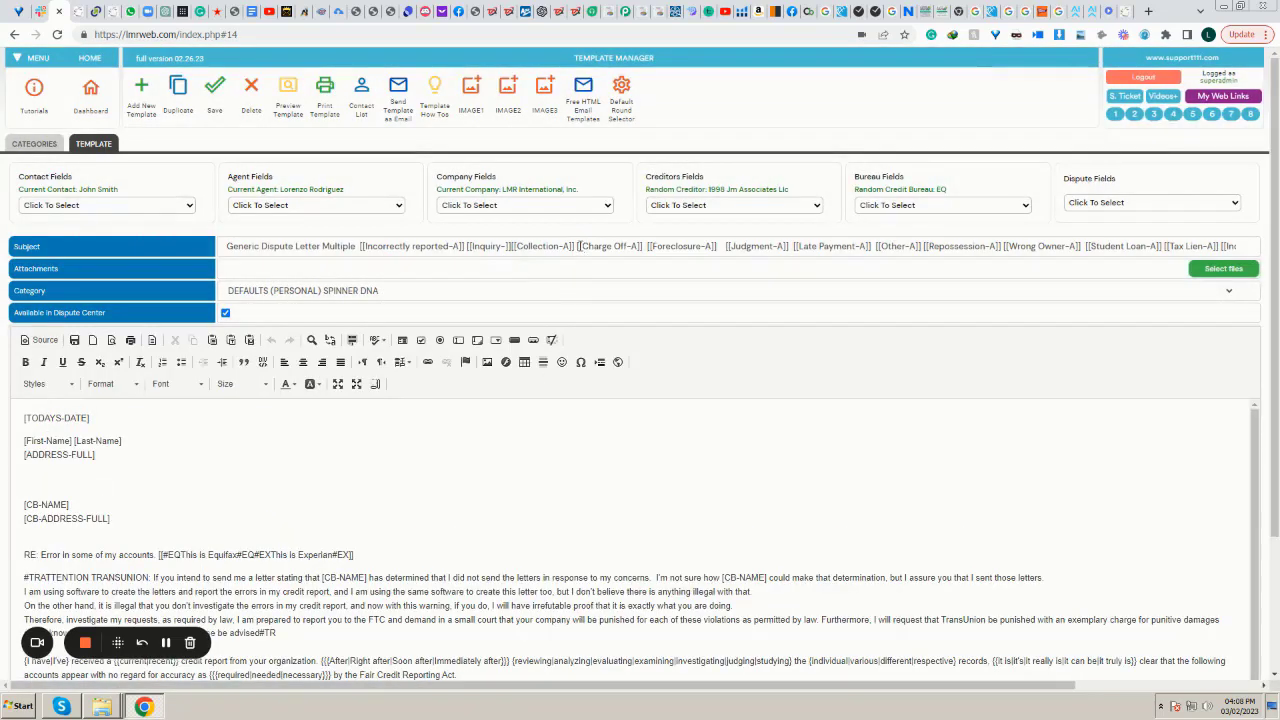
- Reopen the "15 U.S. Code § 1681 - Congressional findings and statement of purpose" template and start editing the end of its subject
left_click(41, 146)
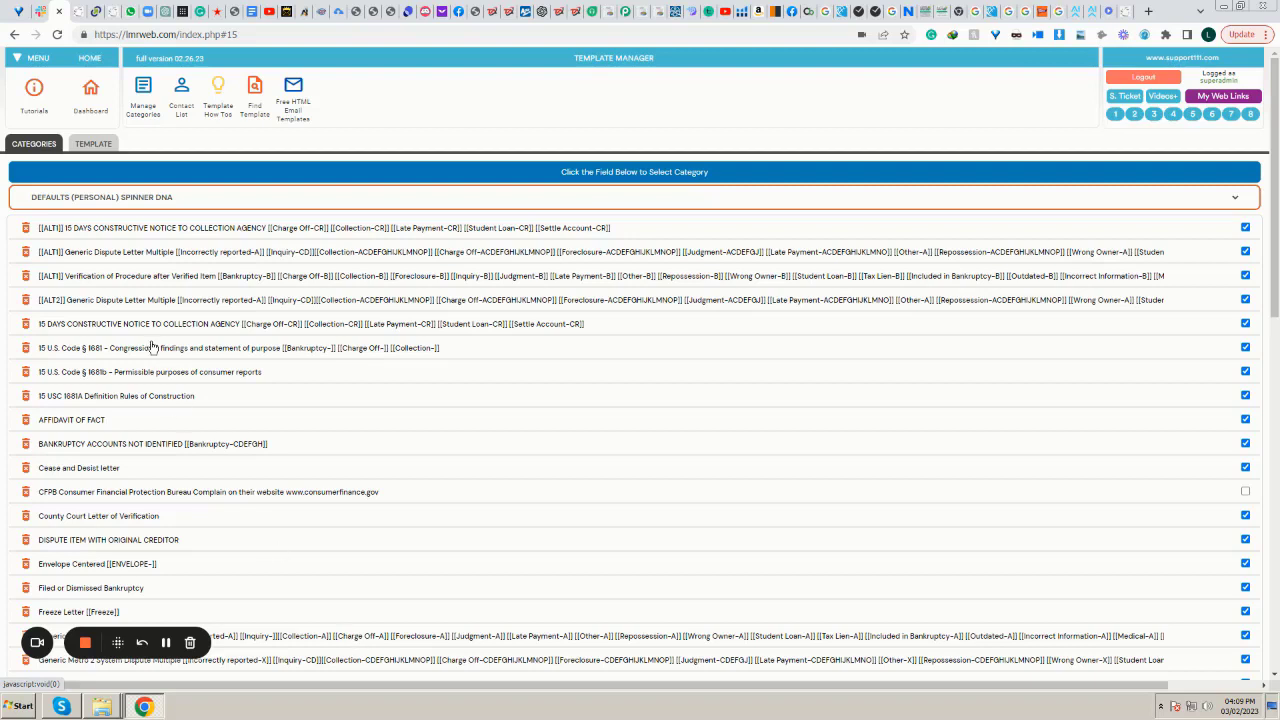
left_click(262, 350)
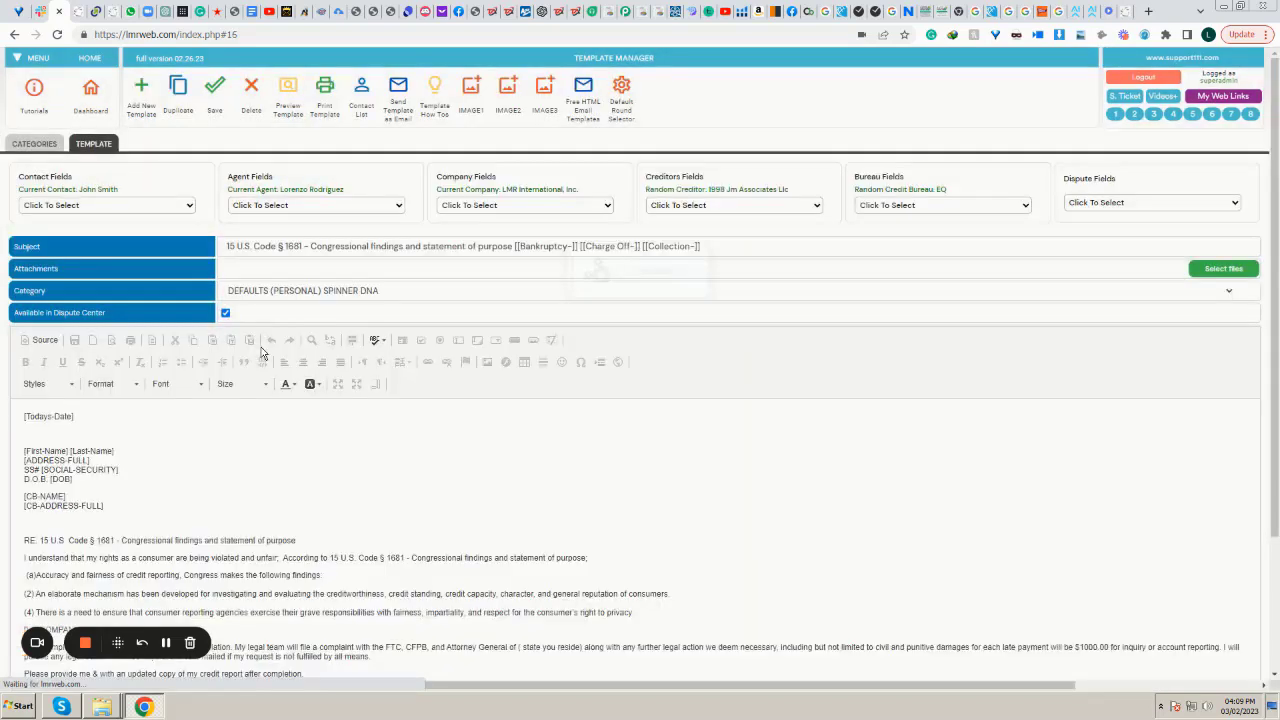
left_click(707, 248)
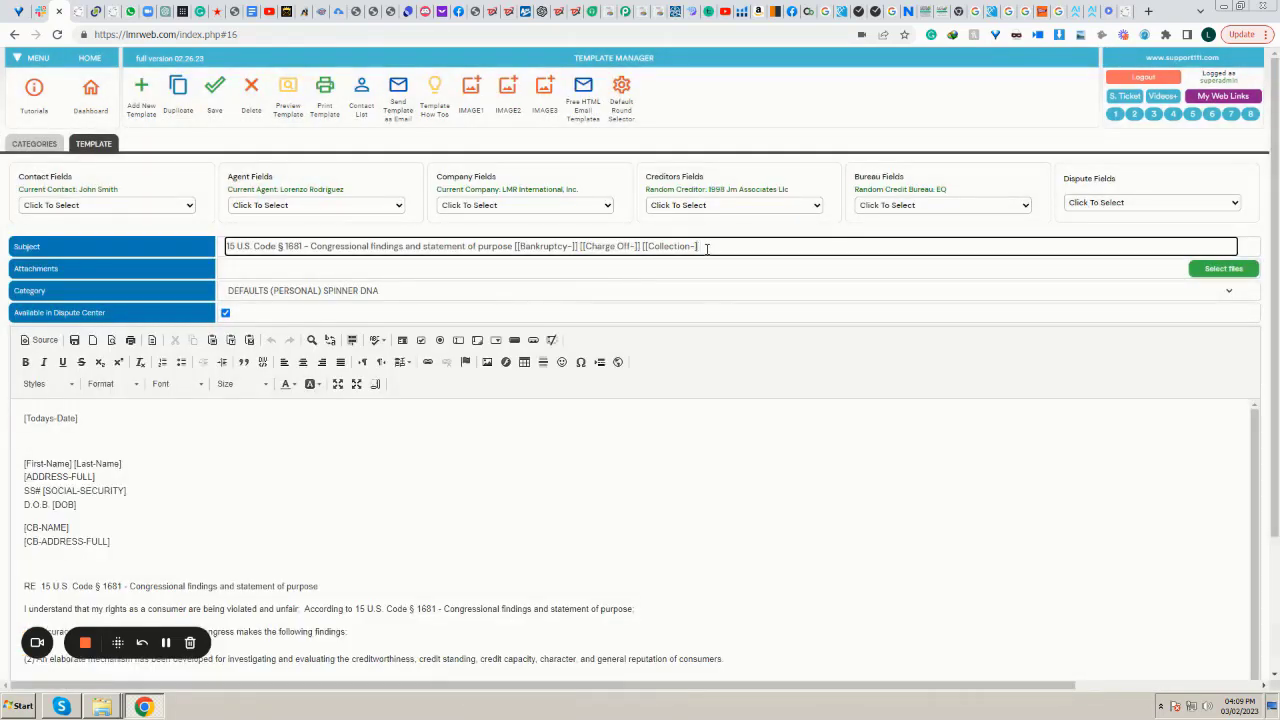
- Try erasing the Bankruptcy, Charge Off and Collection tags from the end of the subject, and restore them
key("BackSpace")
key("BackSpace")
key("BackSpace")
key("BackSpace")
key("BackSpace")
key("BackSpace")
key("BackSpace")
key("BackSpace")
key("BackSpace")
key("BackSpace")
key("BackSpace")
key("BackSpace")
key("BackSpace")
key("BackSpace")
key("BackSpace")
key("BackSpace")
key("BackSpace")
key("BackSpace")
key("BackSpace")
key("BackSpace")
key("BackSpace")
key("BackSpace")
key("BackSpace")
key("BackSpace")
key("BackSpace")
key("BackSpace")
key("BackSpace")
key("BackSpace")
key("BackSpace")
key("BackSpace")
key("BackSpace")
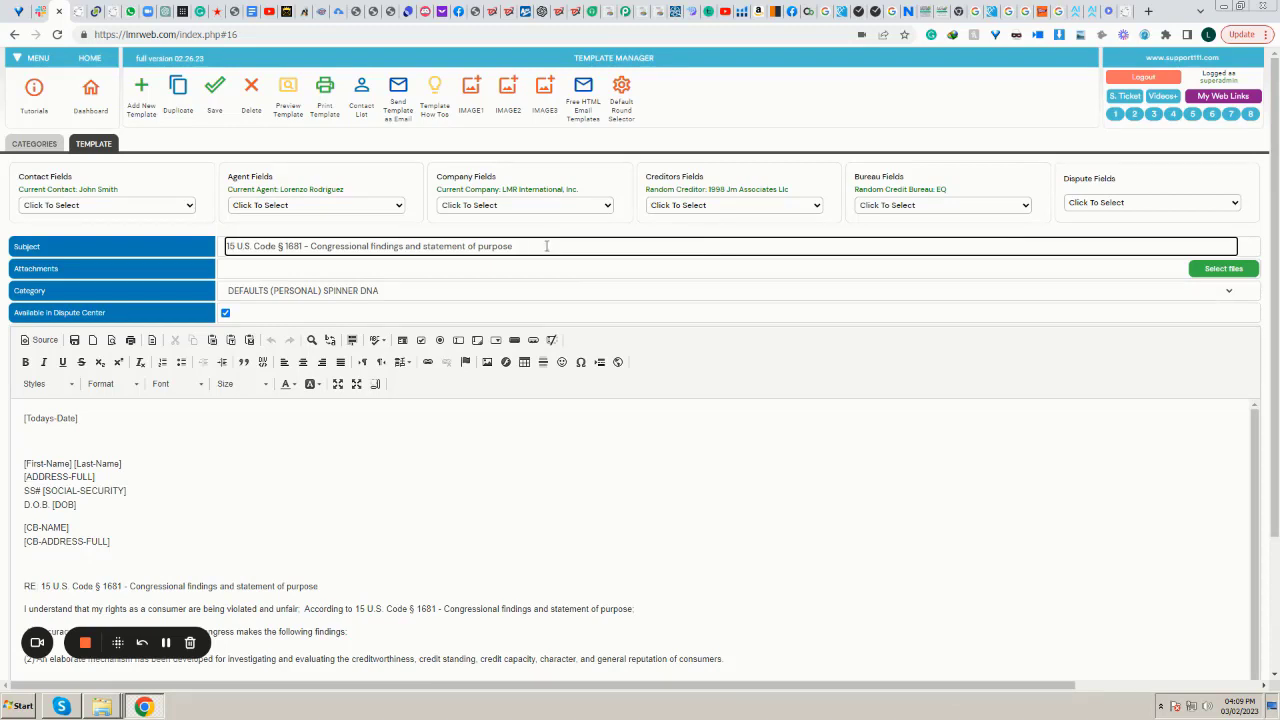
type("[[Bankruptcy-]] [[Charge Off-]] [[Collection-]]")
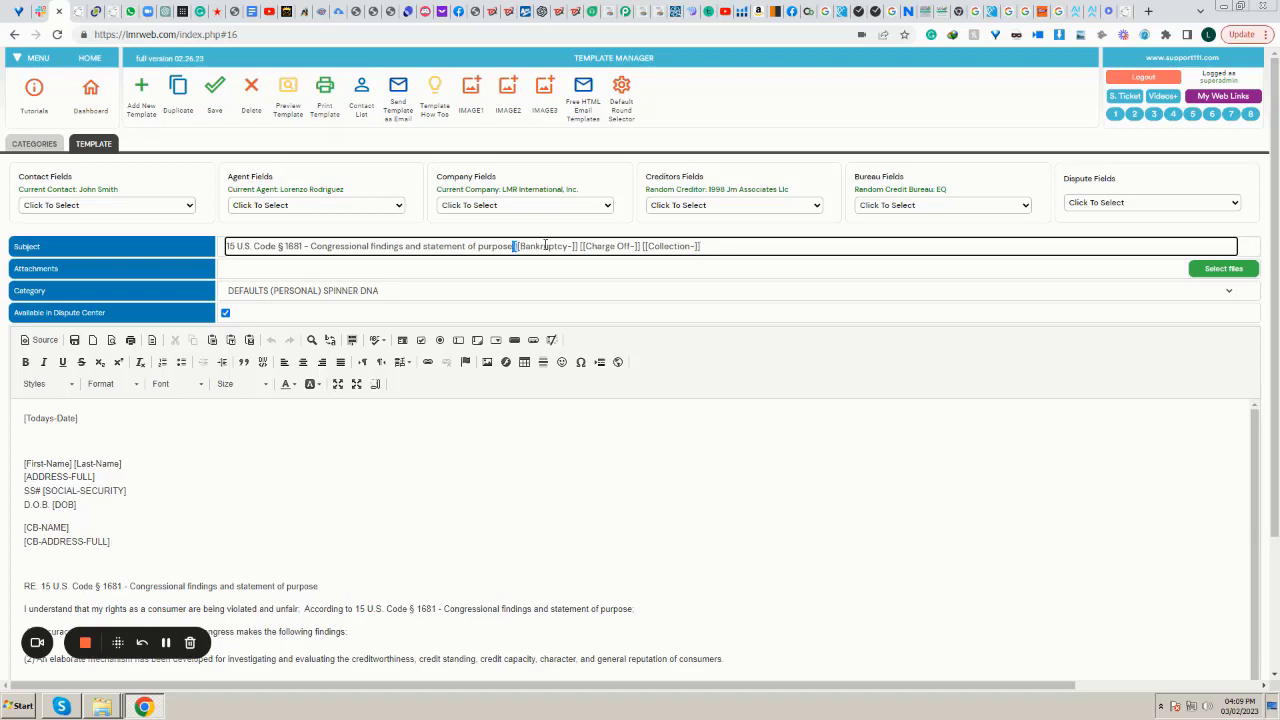
- Delete the [[Bankruptcy-]] [[Charge Off-]] [[Collection-]] tags from the end of the subject and save the template
key("shift+End")
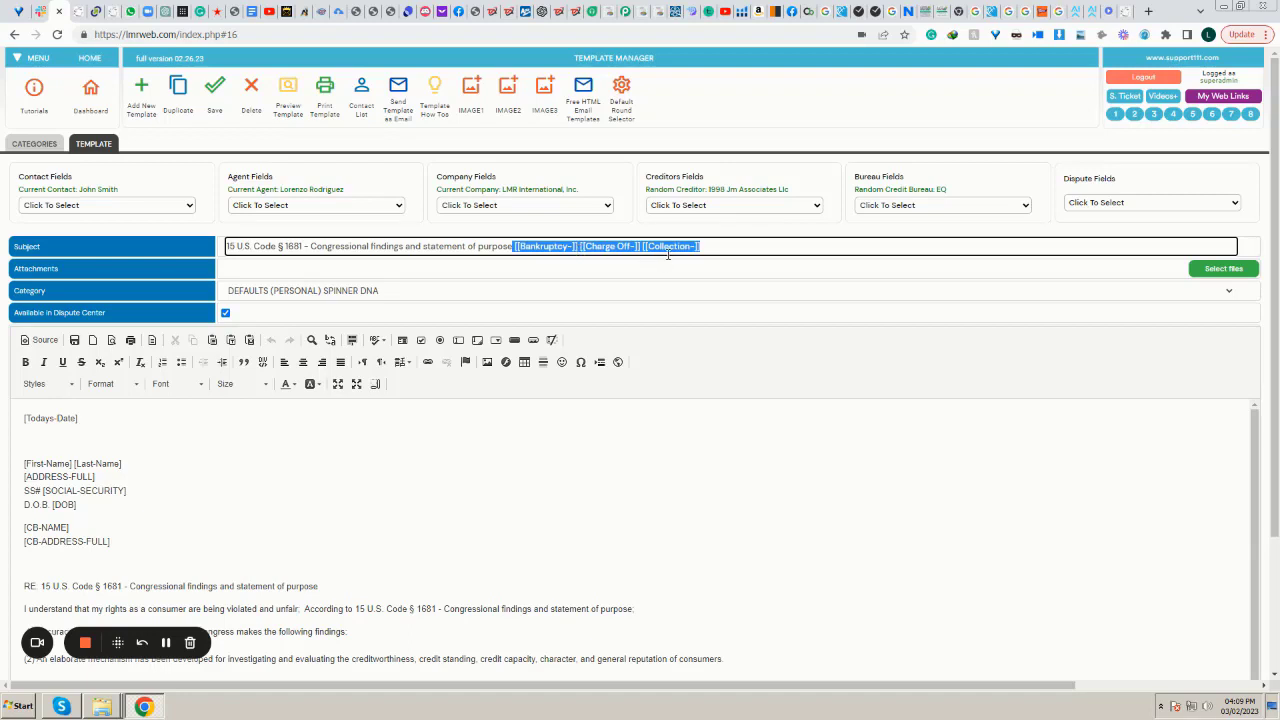
key("Delete")
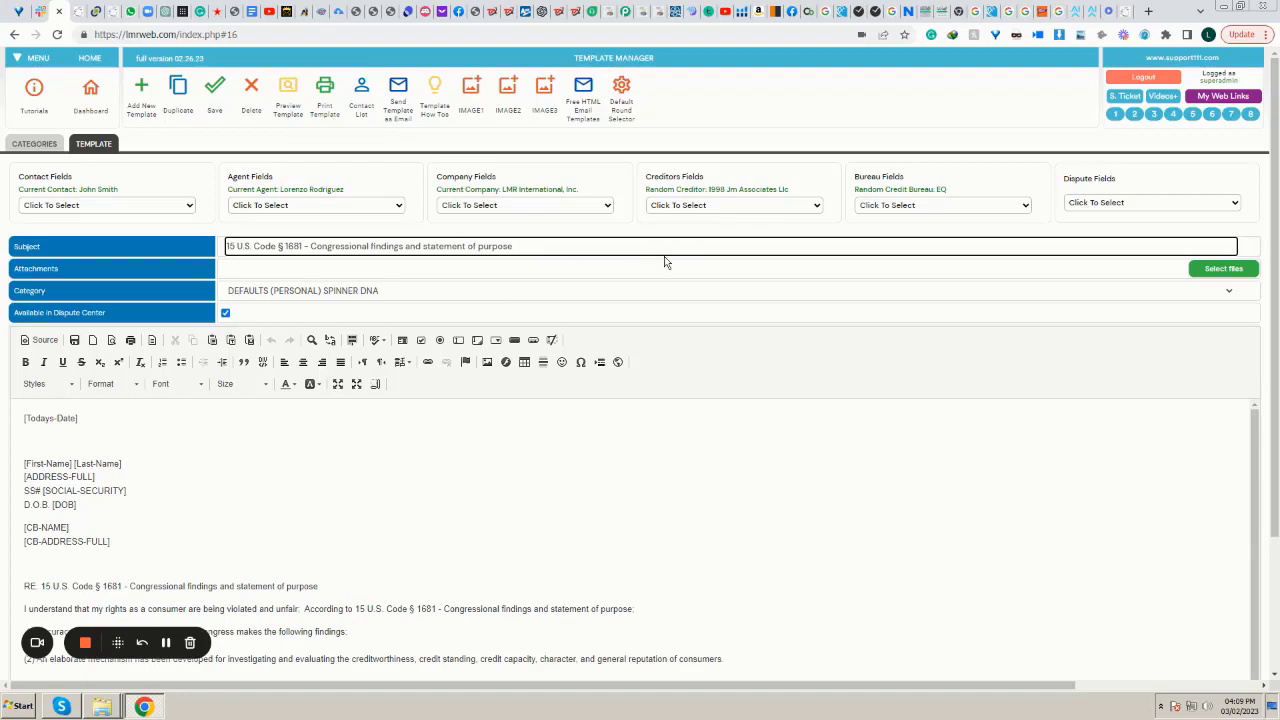
left_click(217, 100)
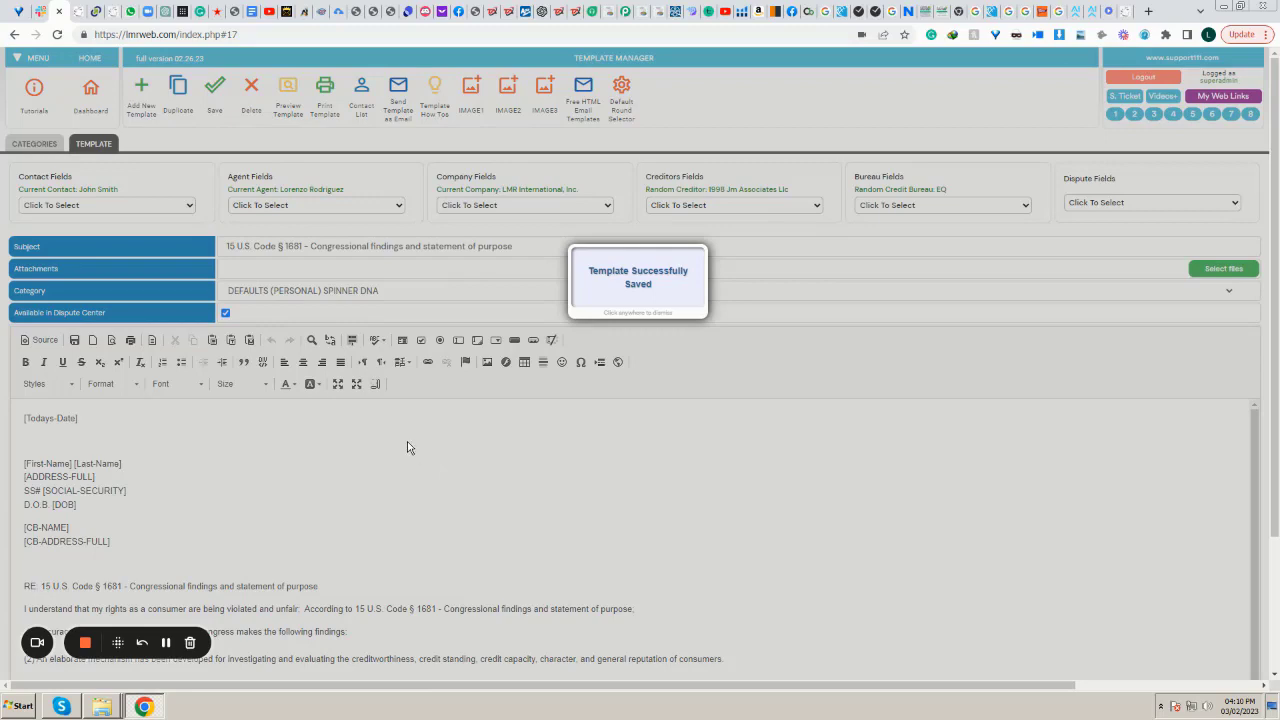
left_click(381, 475)
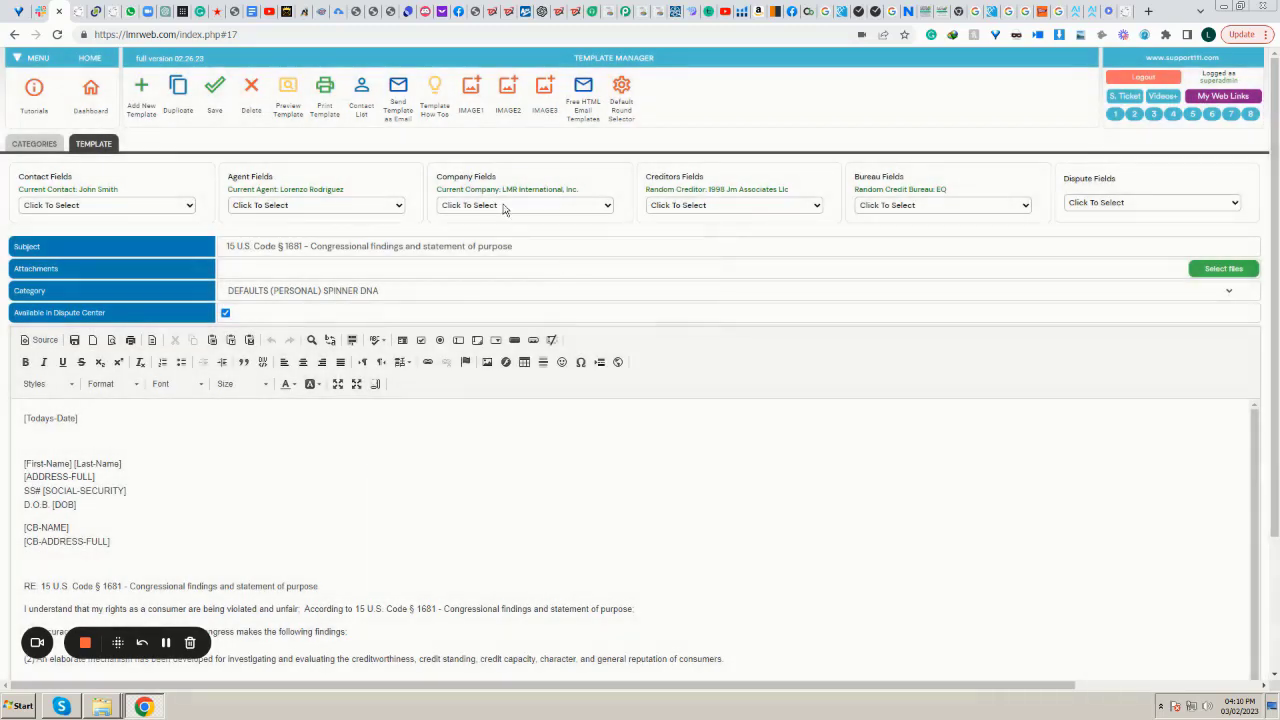
- Review the template's Default Round Selector, close it without saving, and return to the template list
left_click(621, 90)
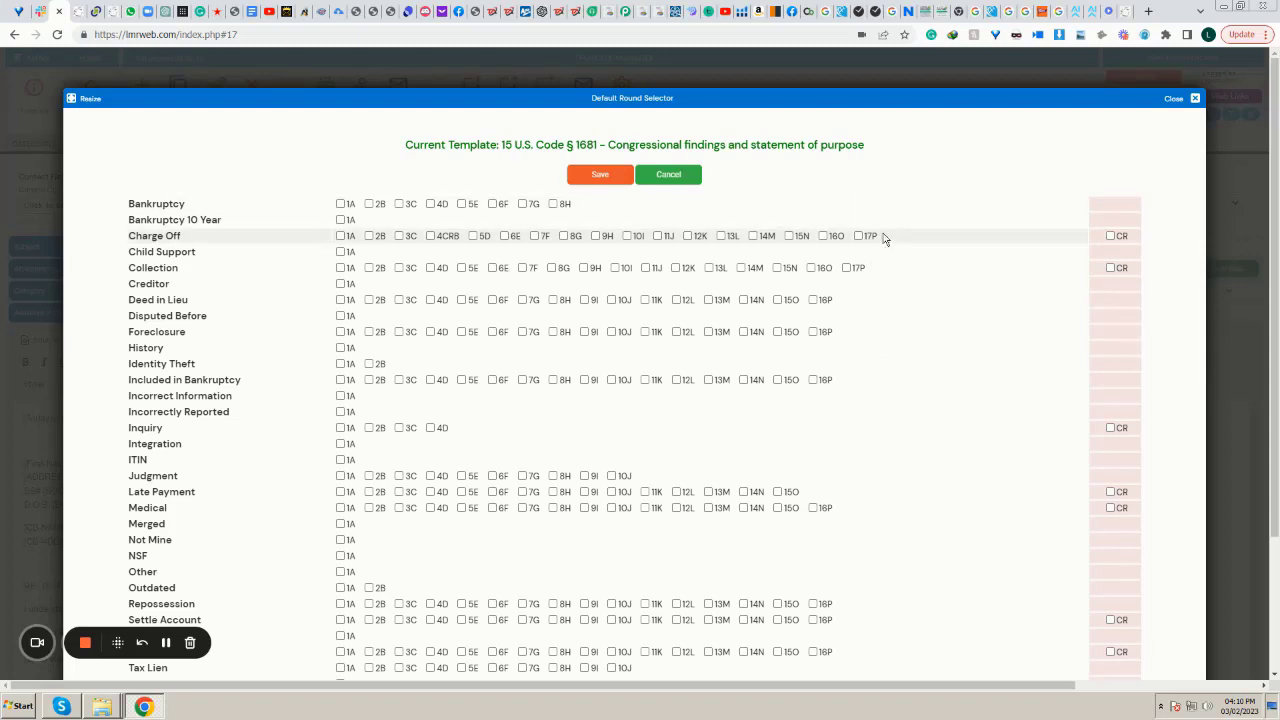
left_click(664, 177)
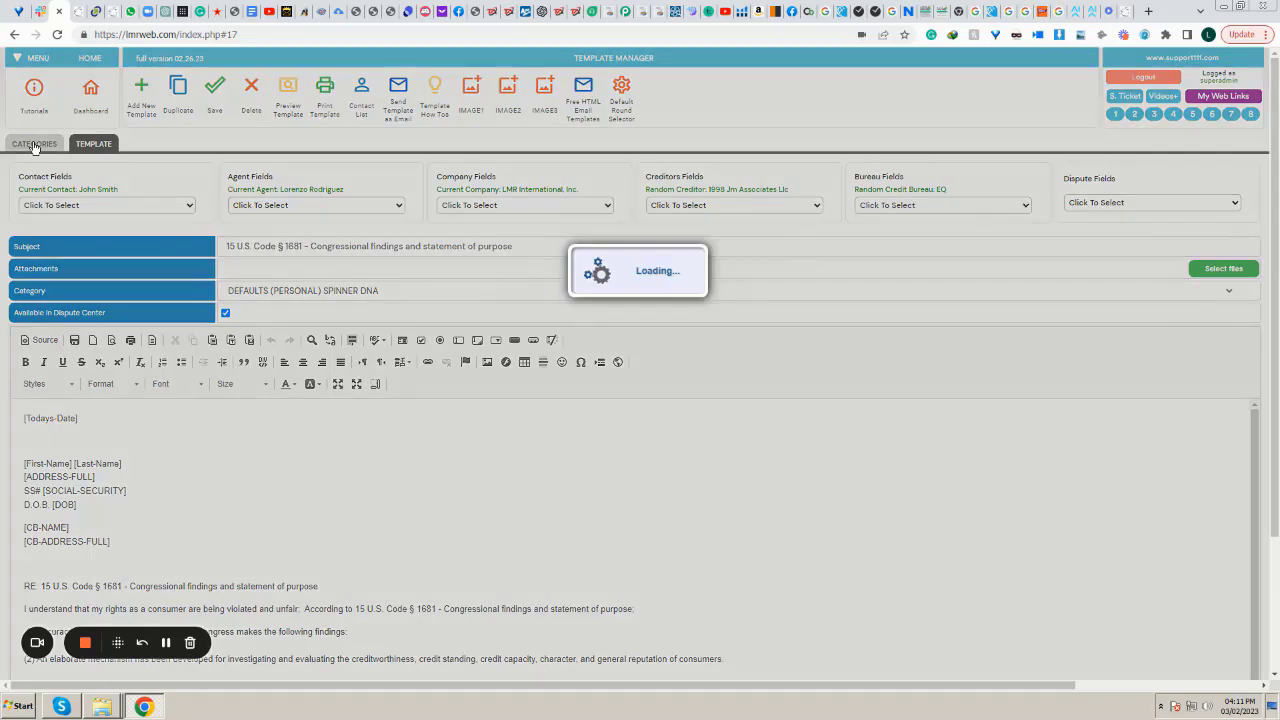
left_click(35, 145)
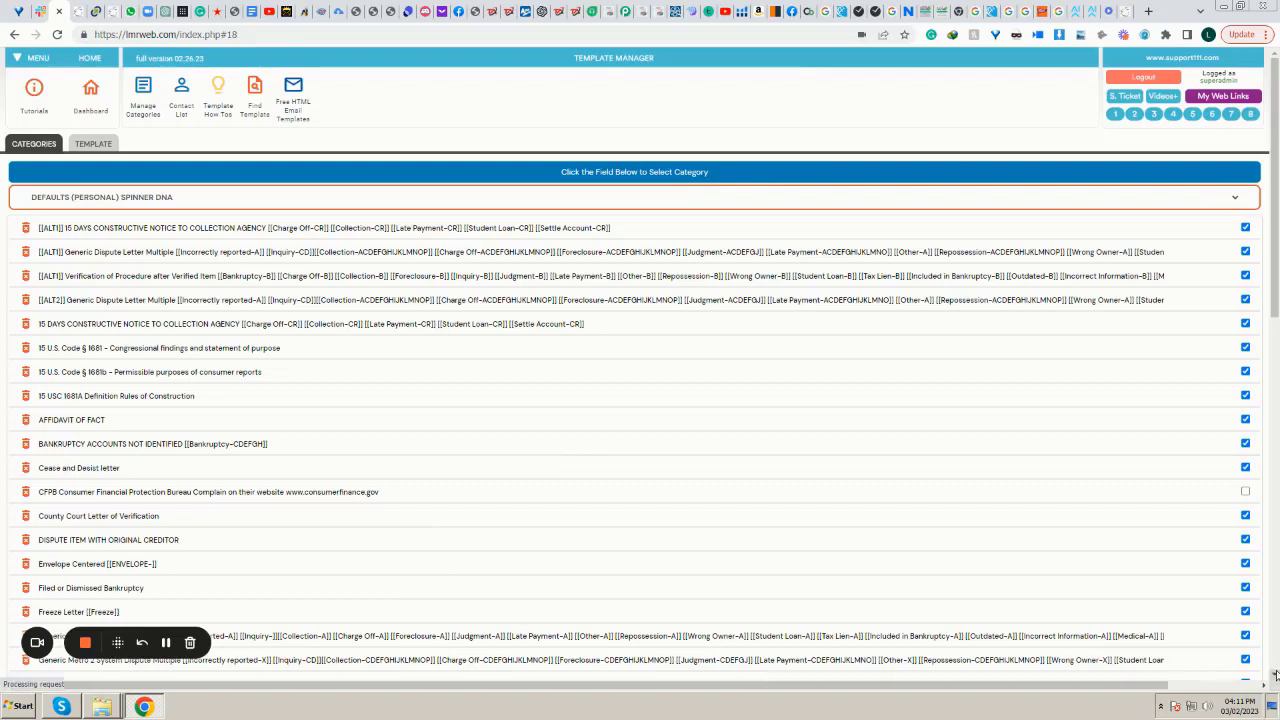
- Recheck the default round options of the "15 U.S. Code § 1681 - Congressional findings and statement of purpose" template, cancel, and go back to the categories
scroll(1275, 675, "down", 2)
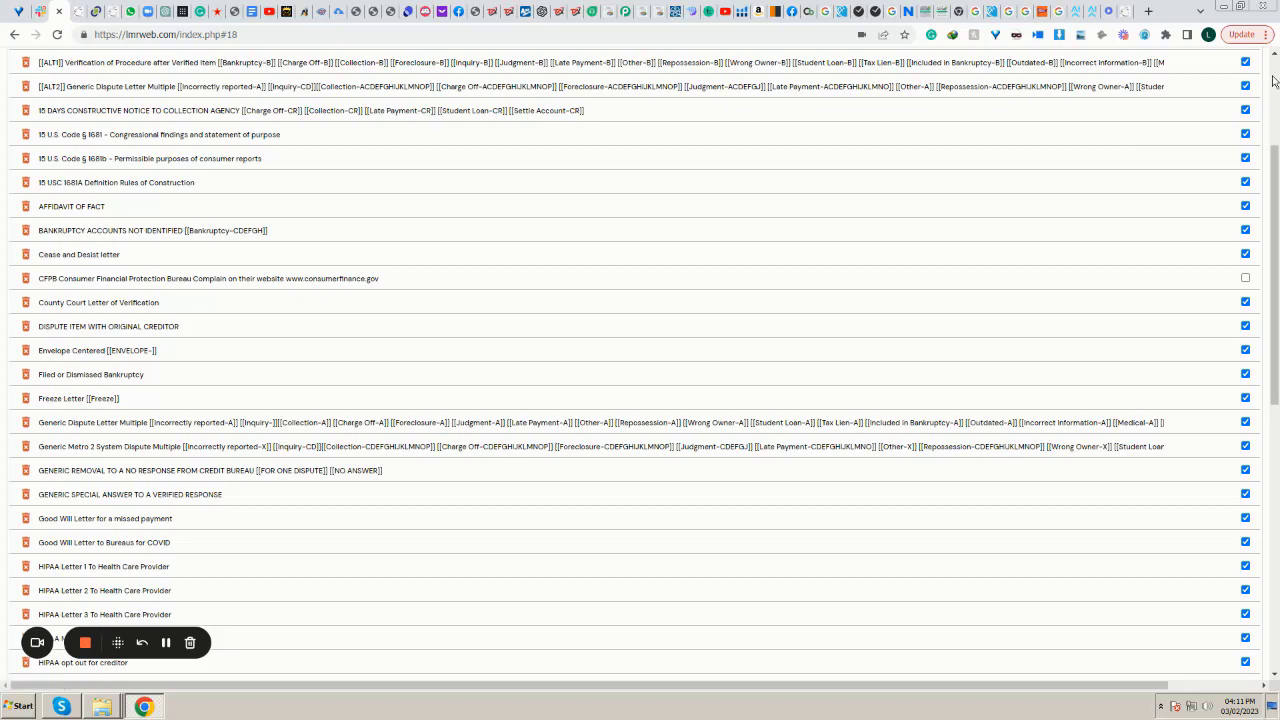
scroll(1273, 80, "up", 3)
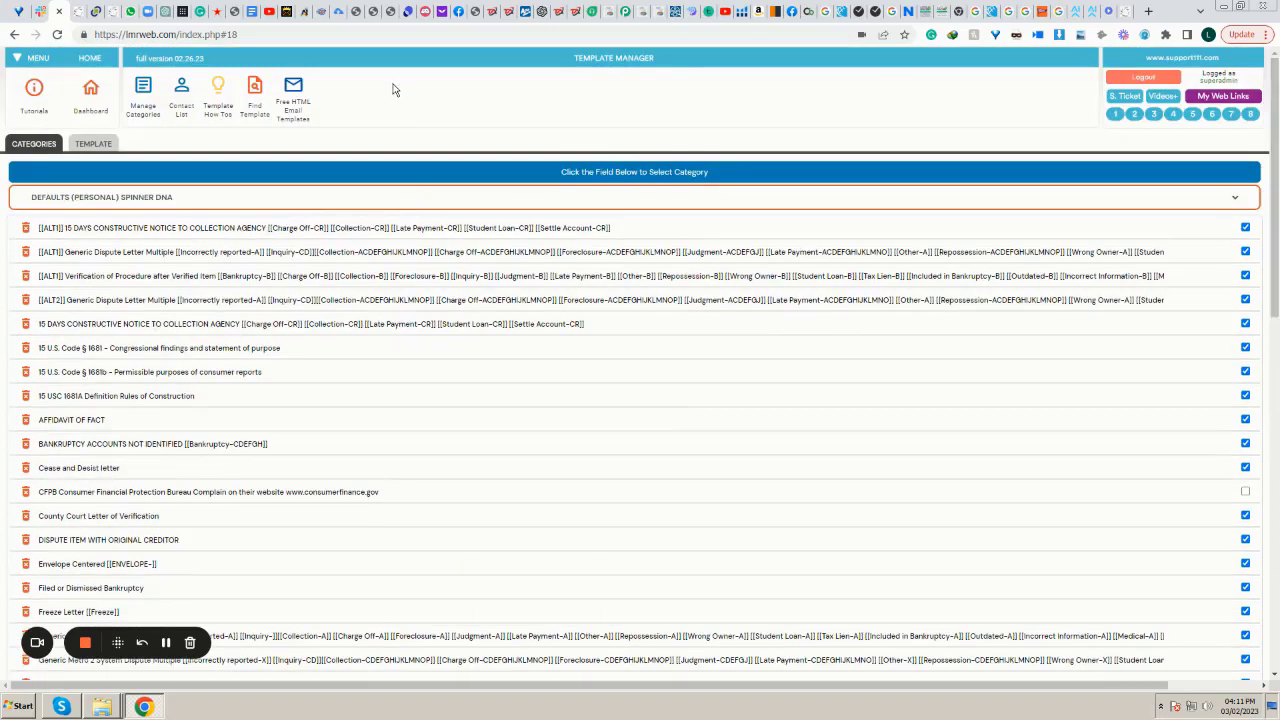
left_click(85, 146)
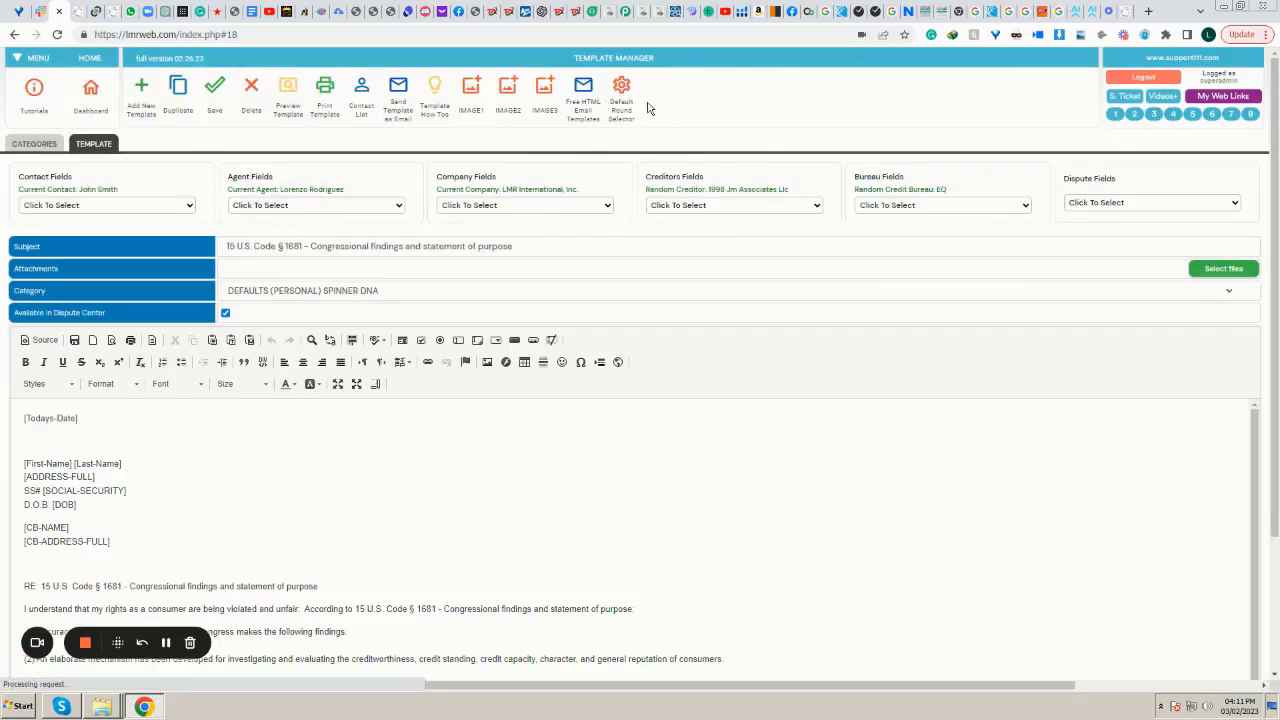
left_click(619, 95)
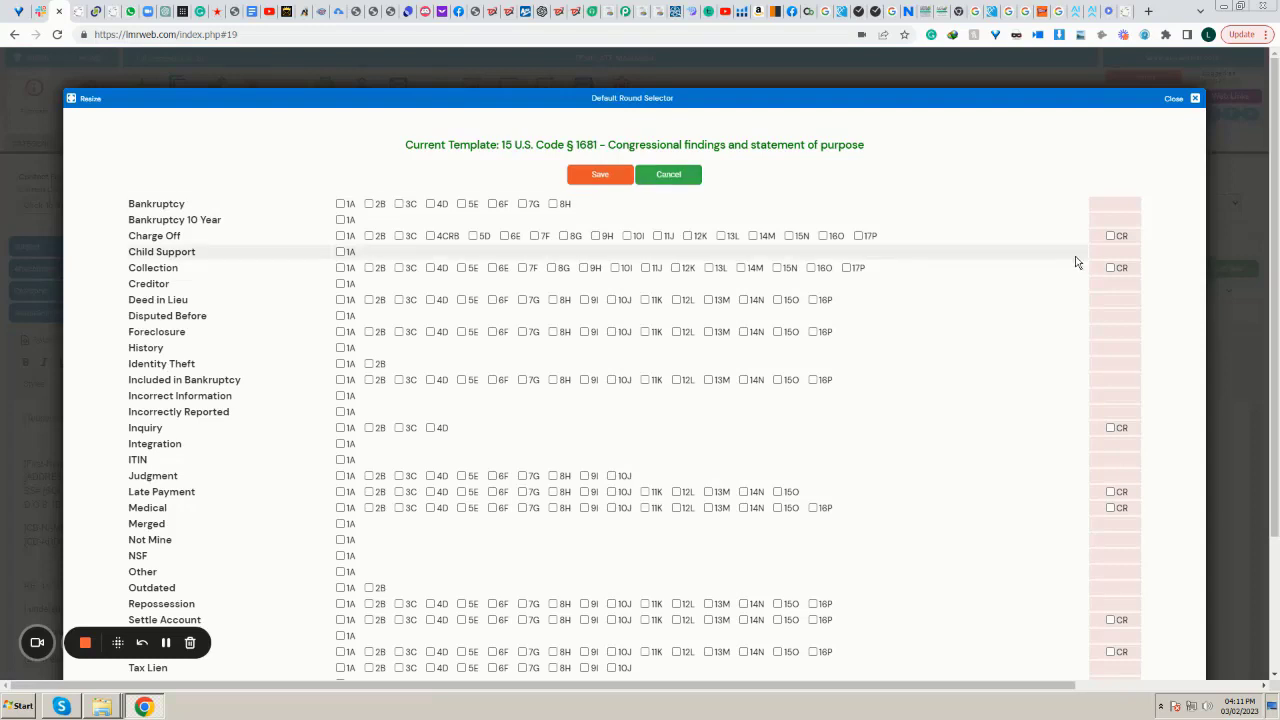
left_click(668, 175)
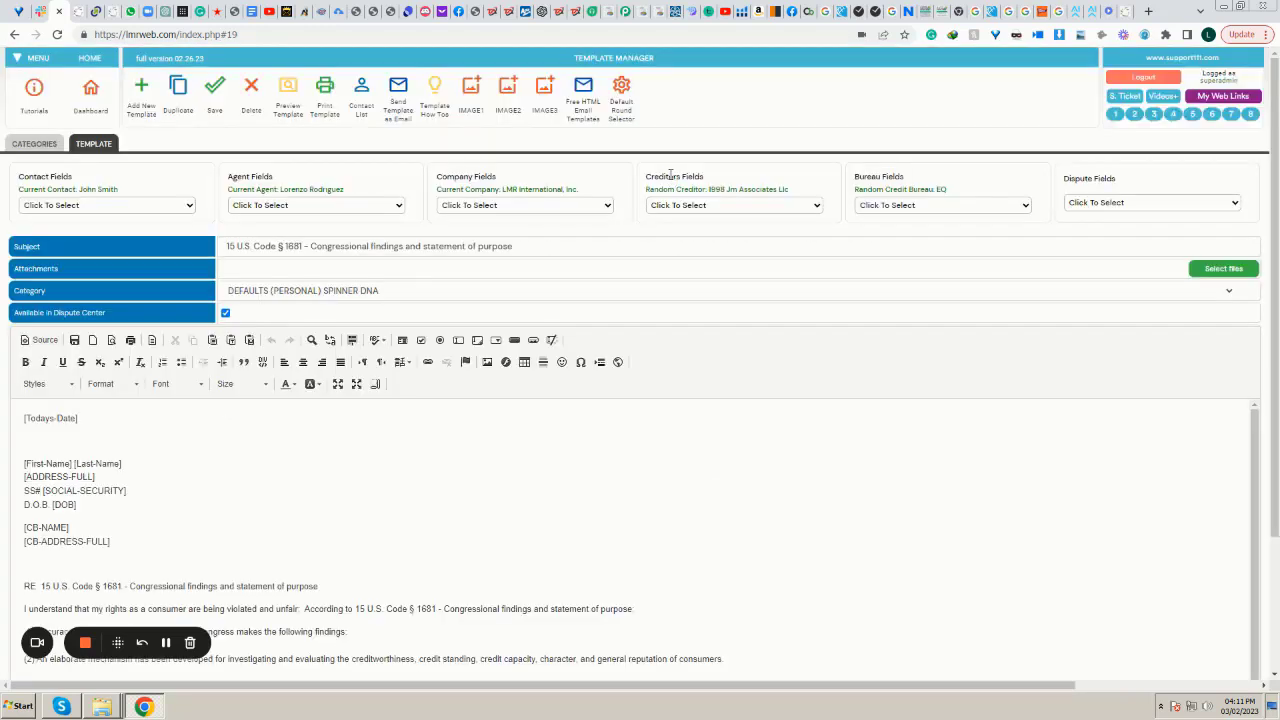
left_click(44, 147)
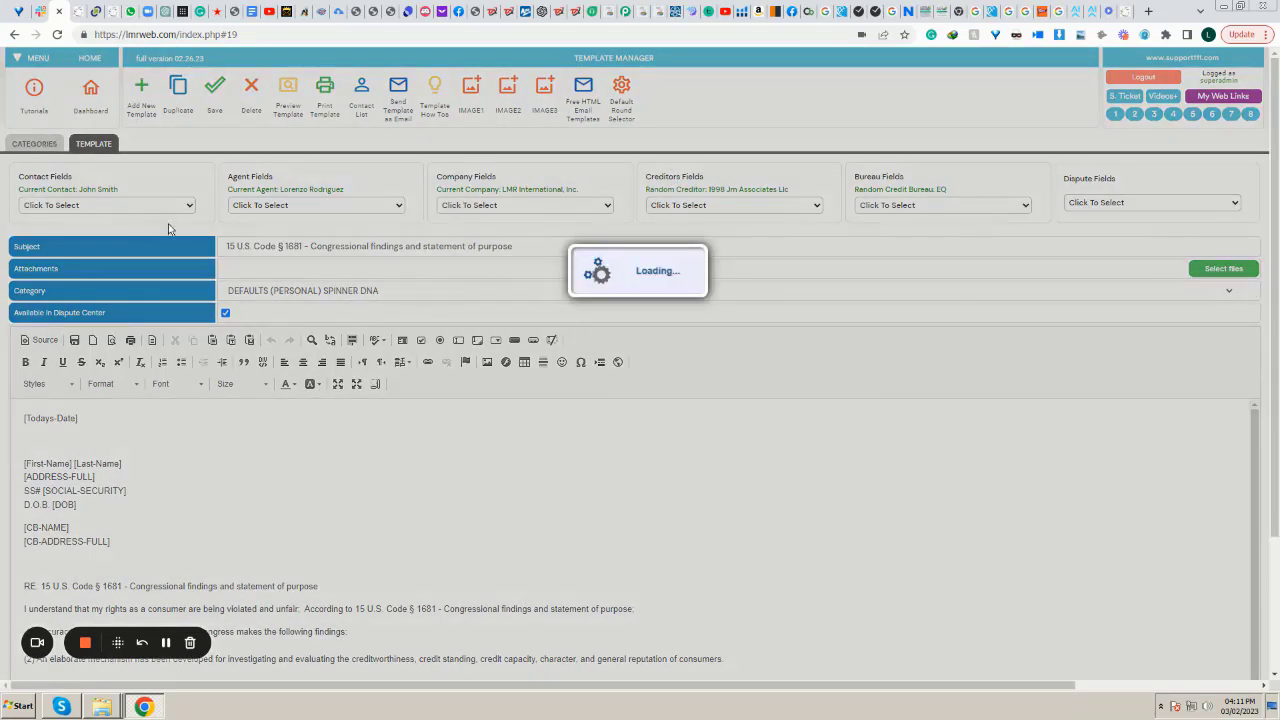